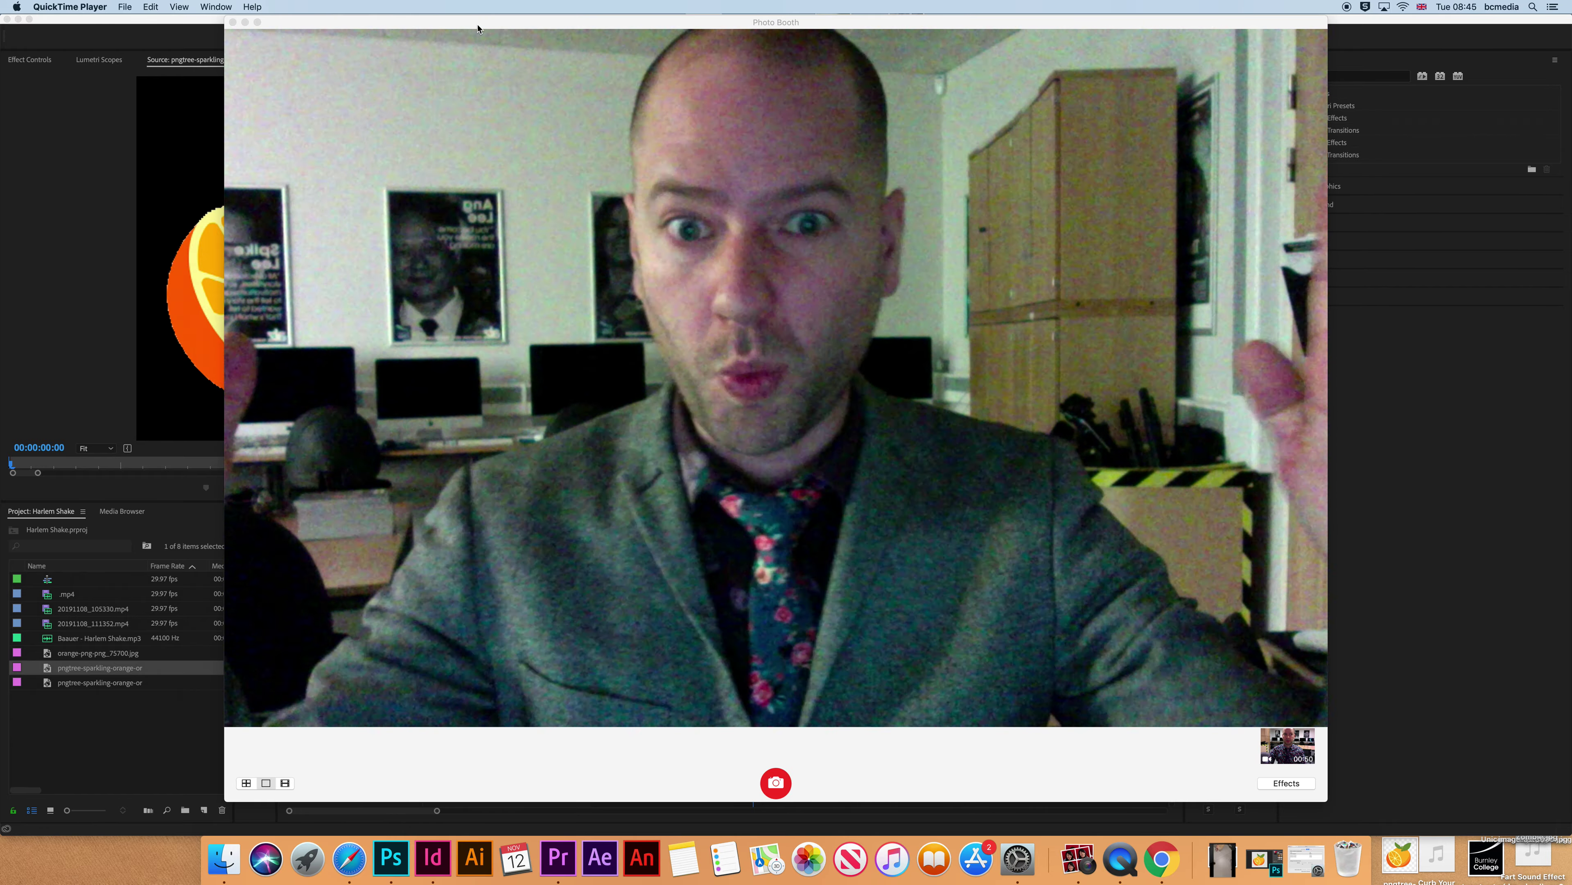
Switch to Premiere Pro and place the selected orange image on track V4 directly after the Hello title.
click(136, 24)
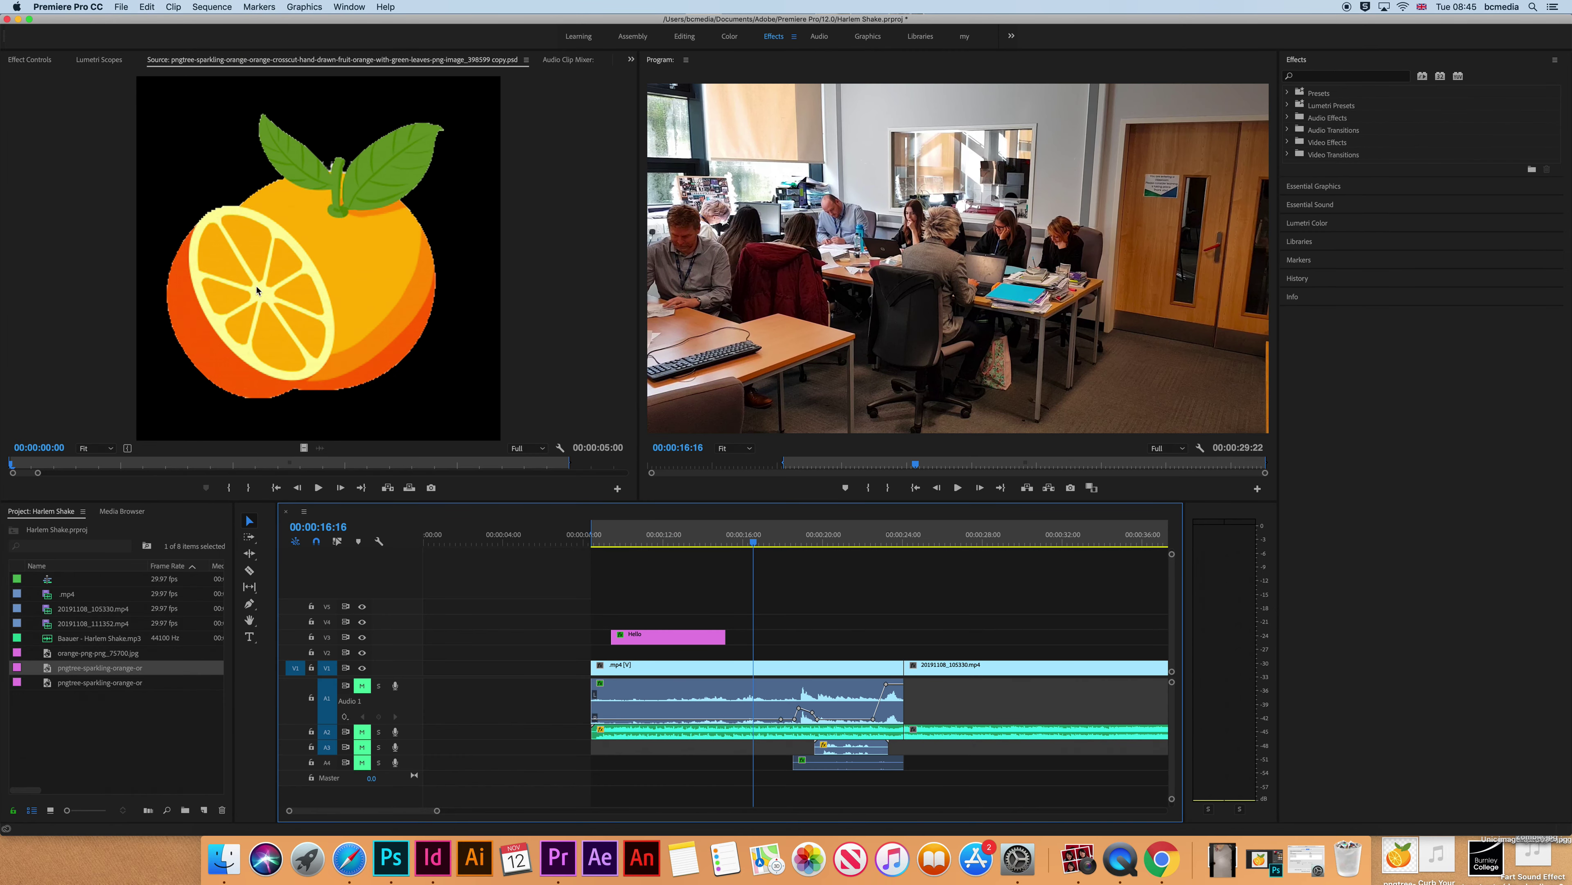
click(648, 538)
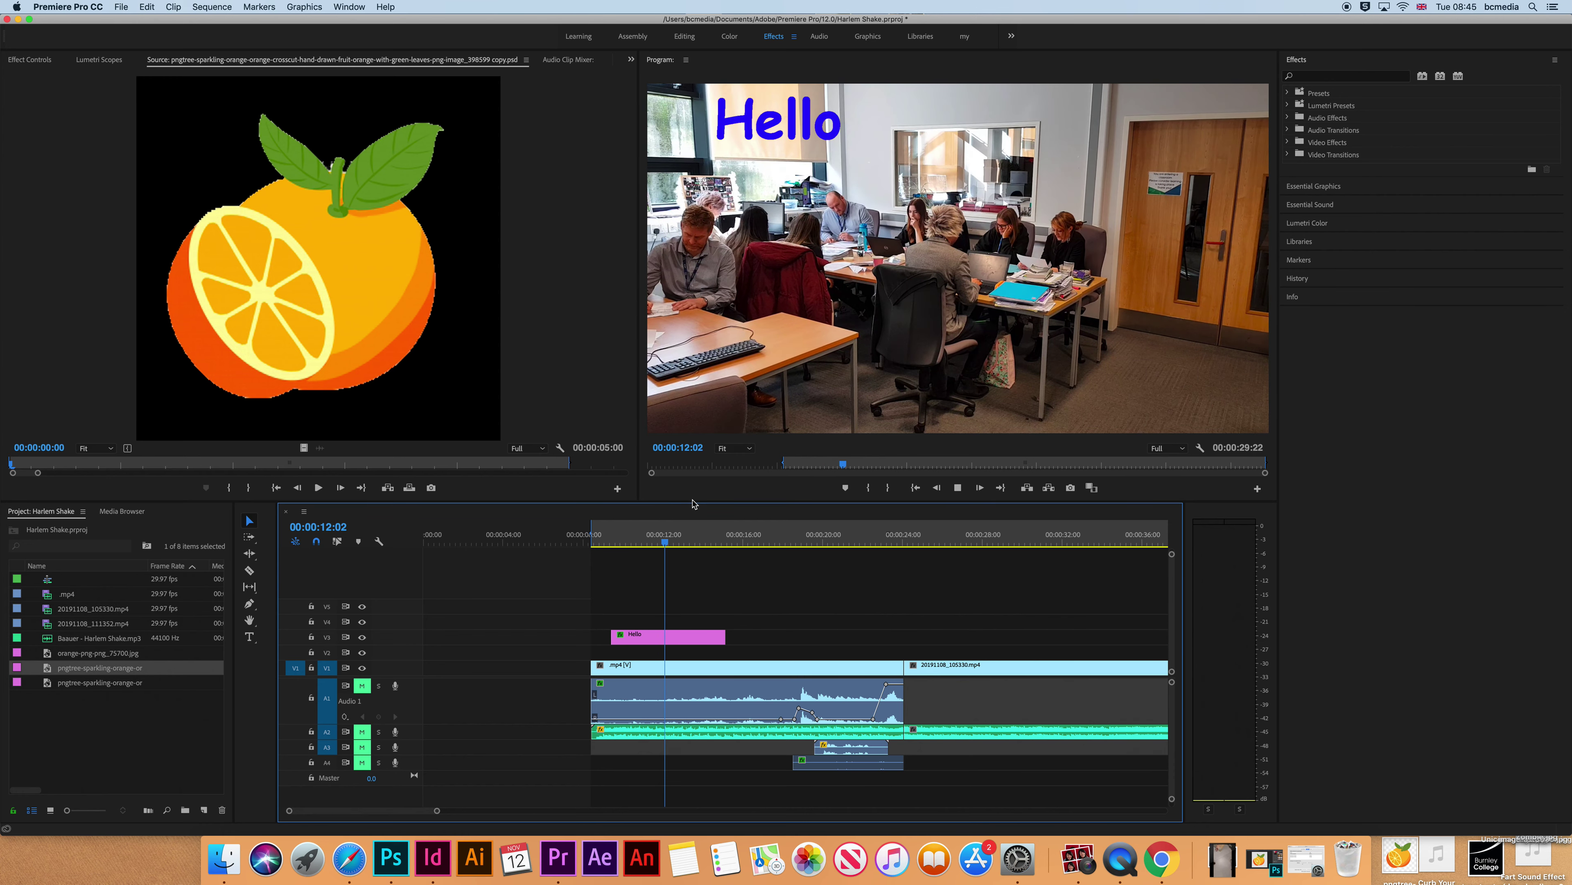
key(space)
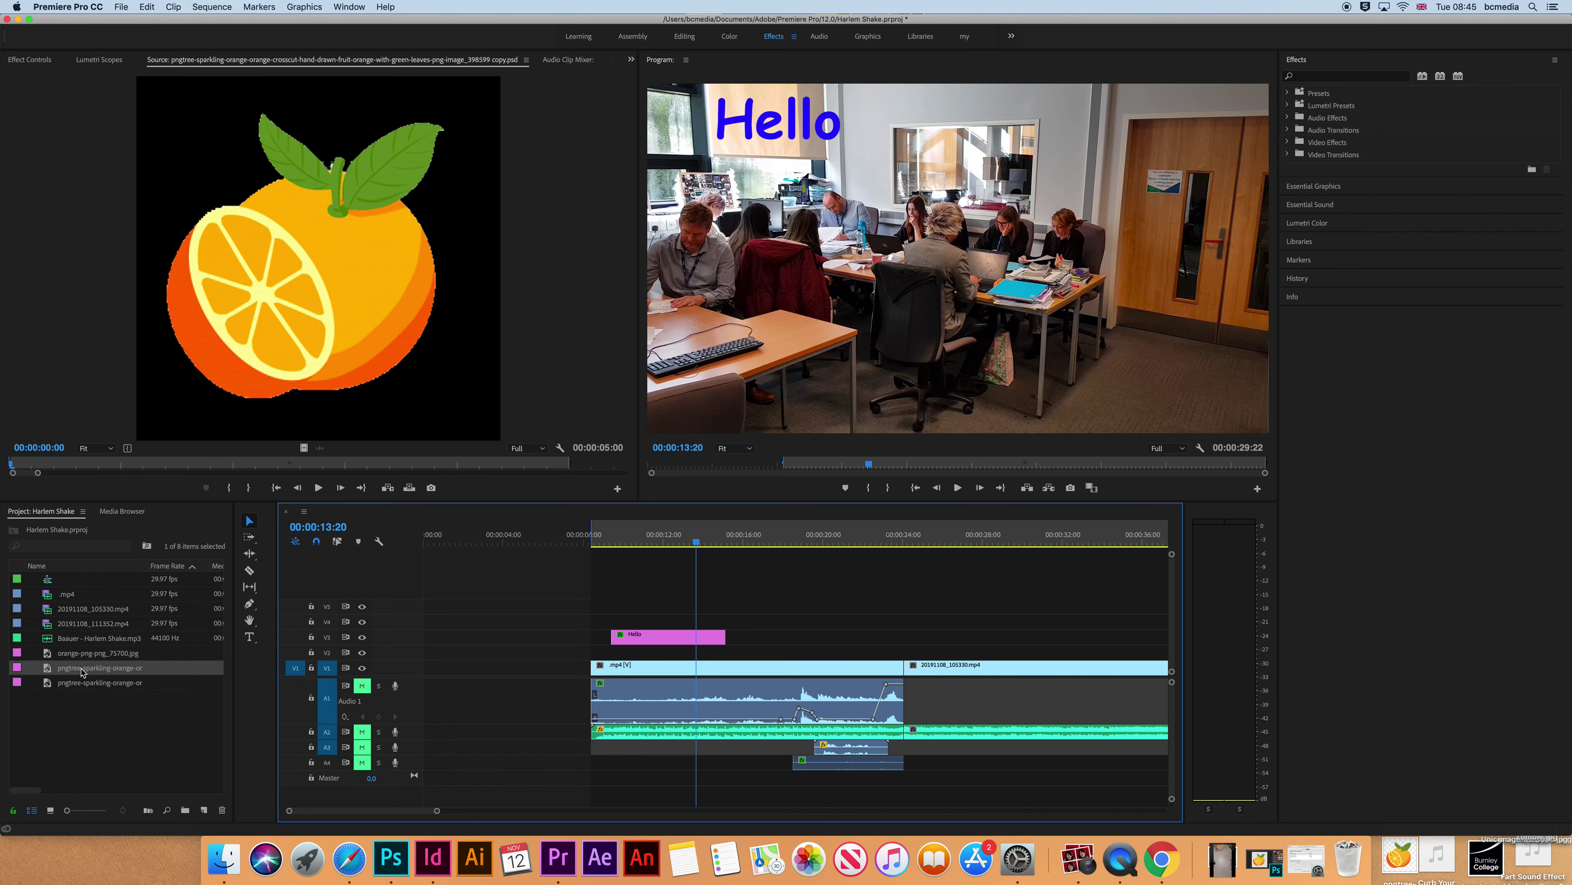
drag(82, 672, 777, 625)
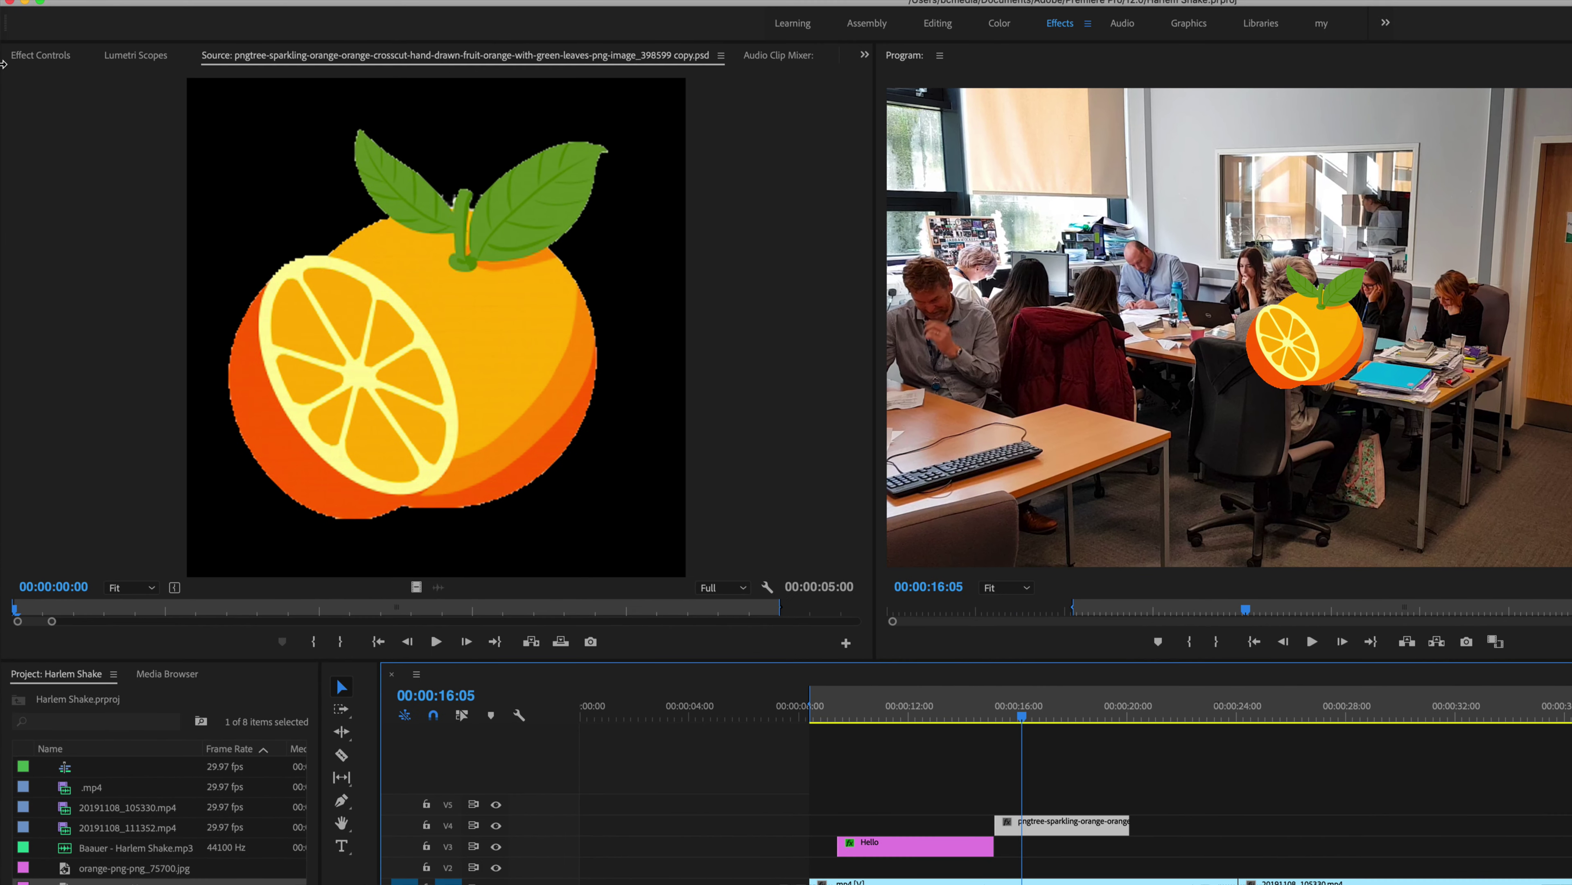
Set the orange clip's scale to 85 and its position to 838, 256, and trim its end slightly shorter.
click(25, 59)
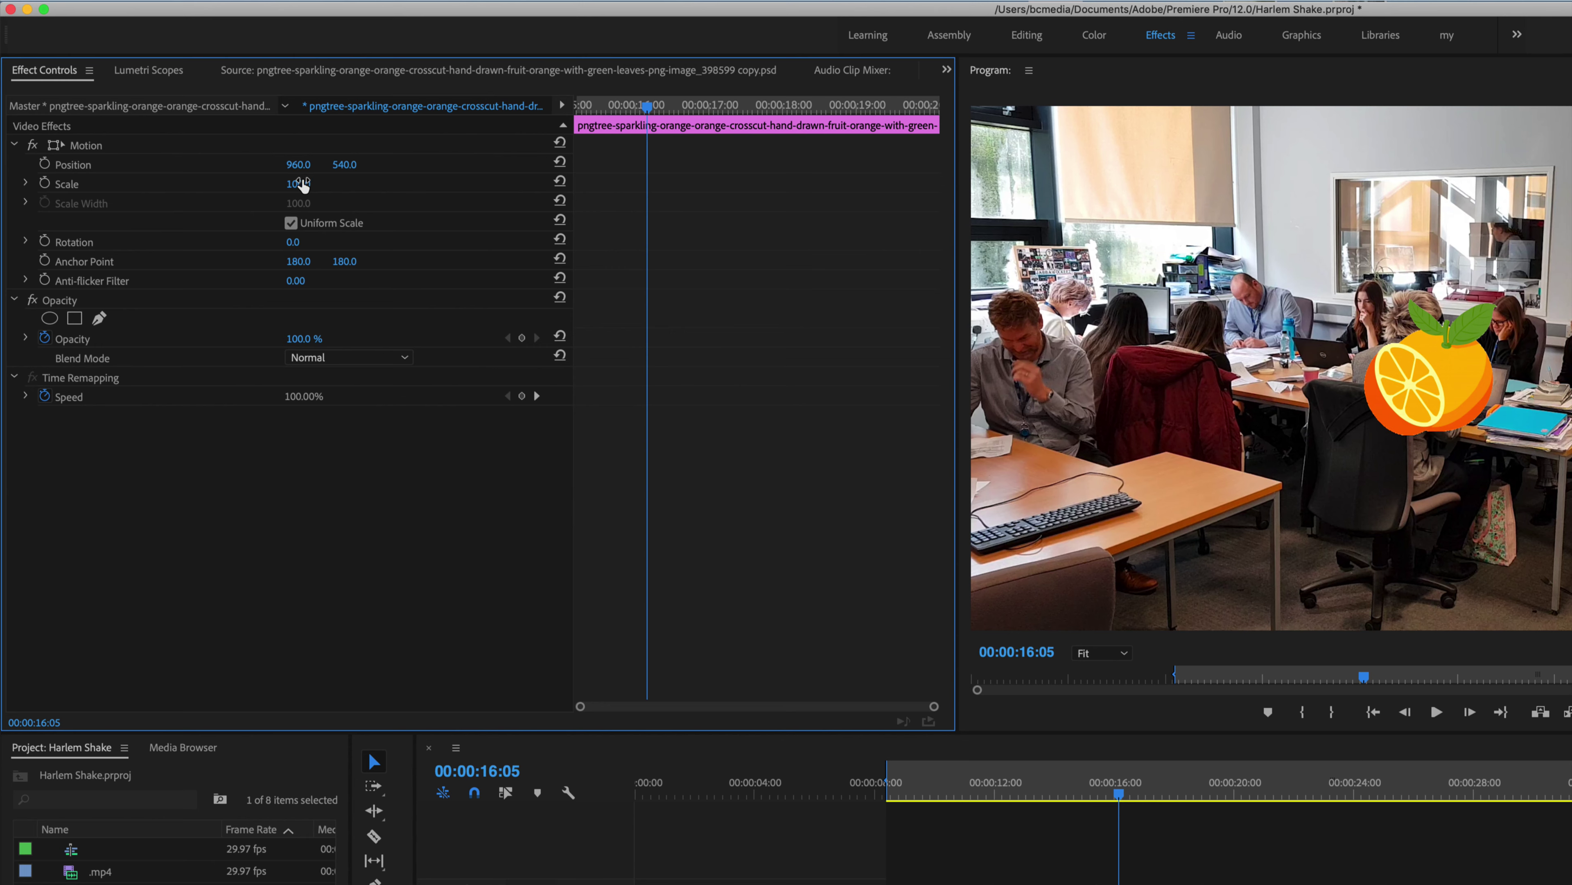
drag(296, 184, 217, 165)
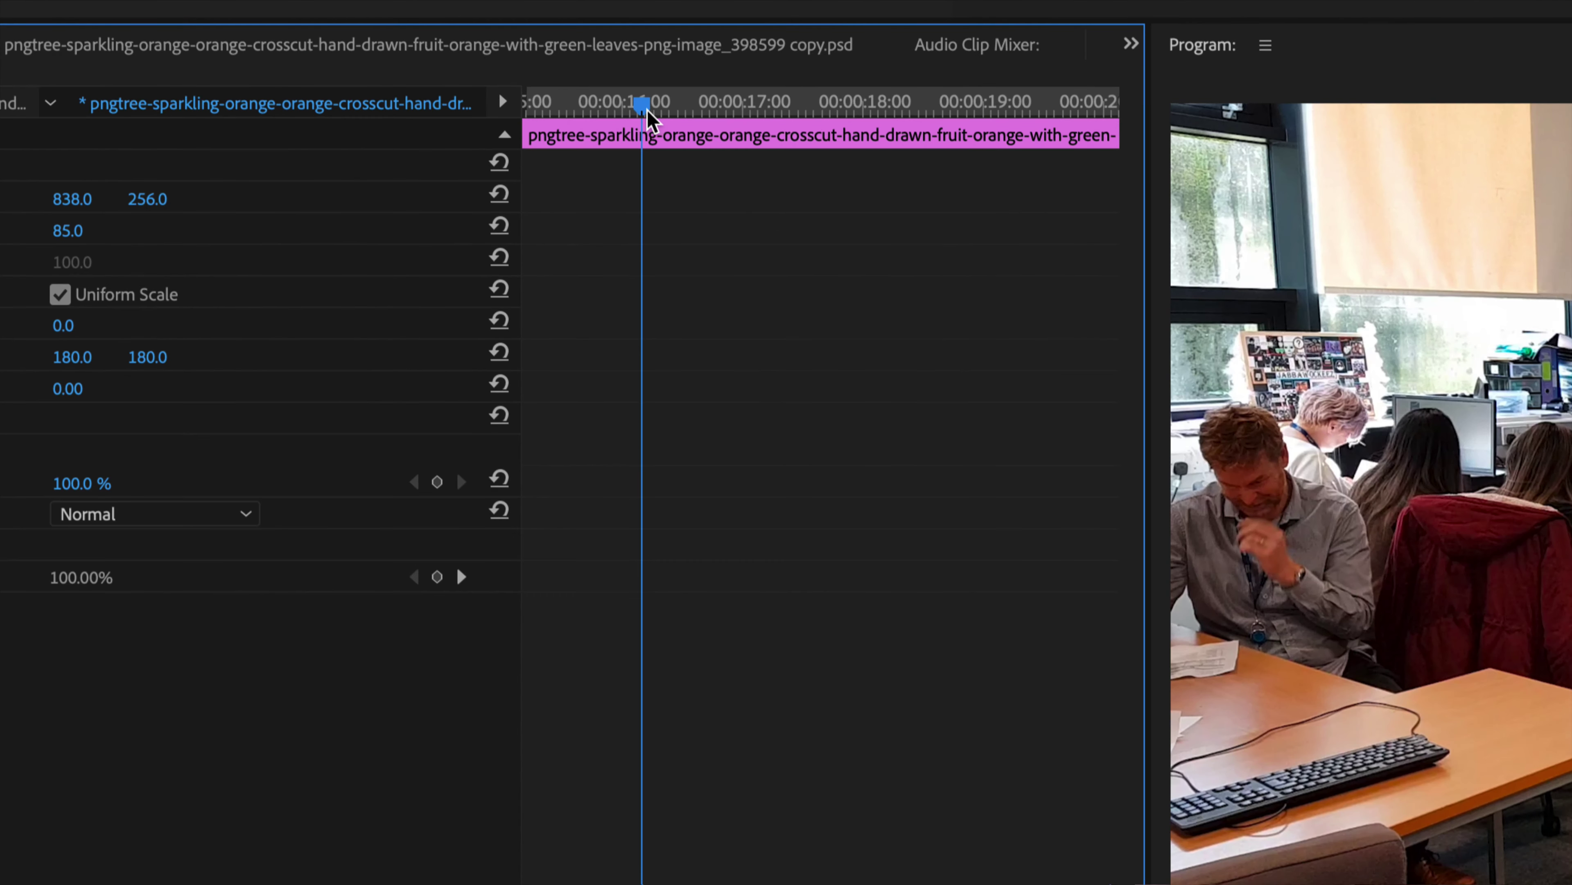
drag(610, 110, 695, 106)
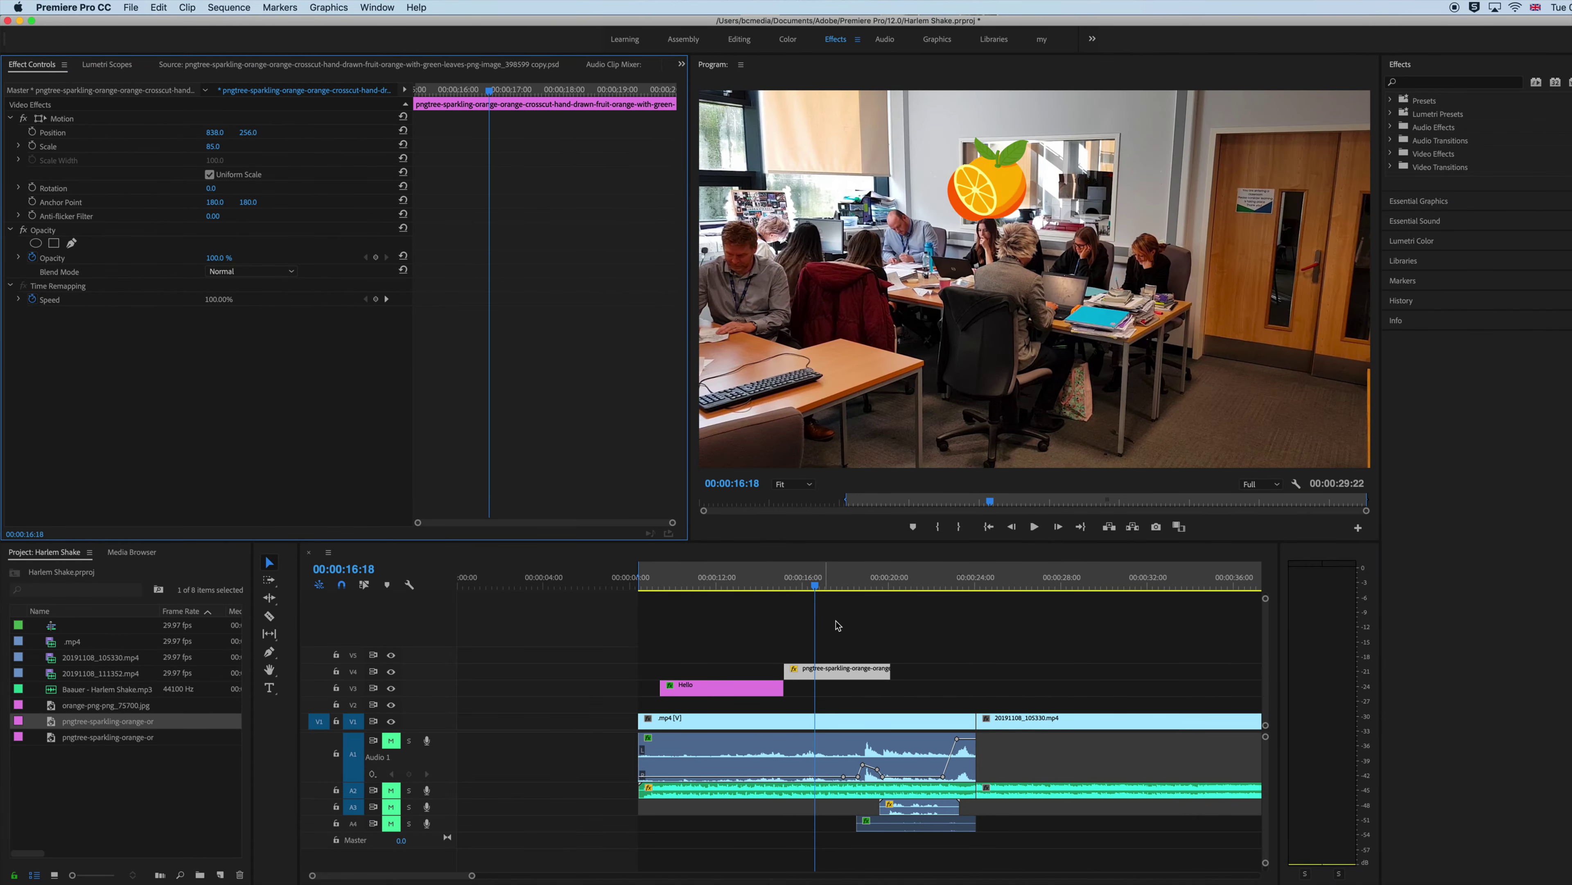
drag(821, 593, 788, 594)
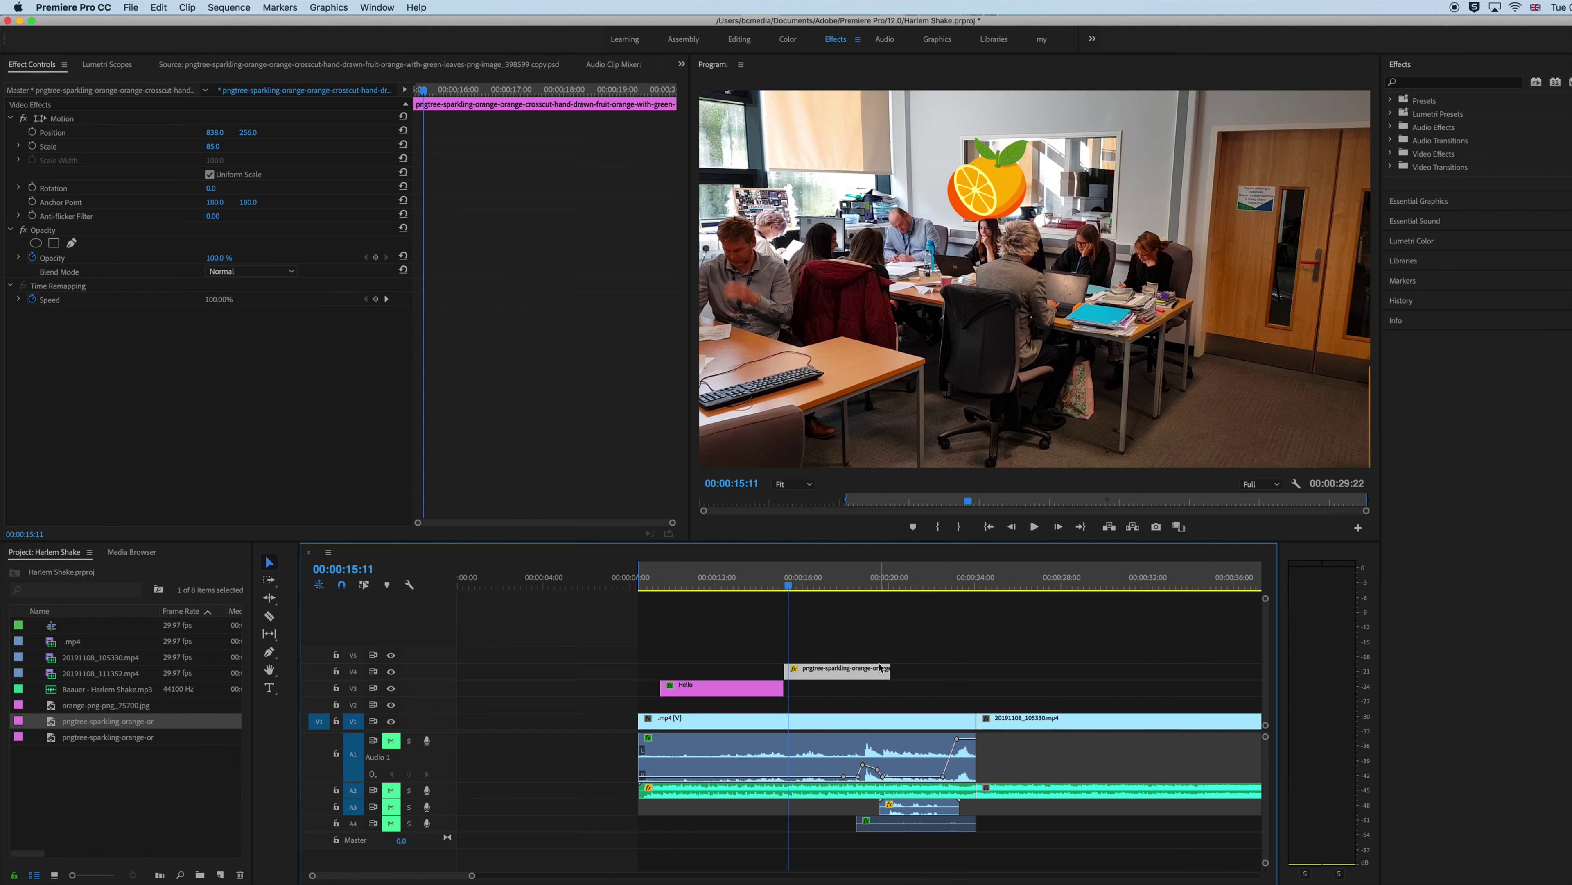
drag(889, 669, 880, 669)
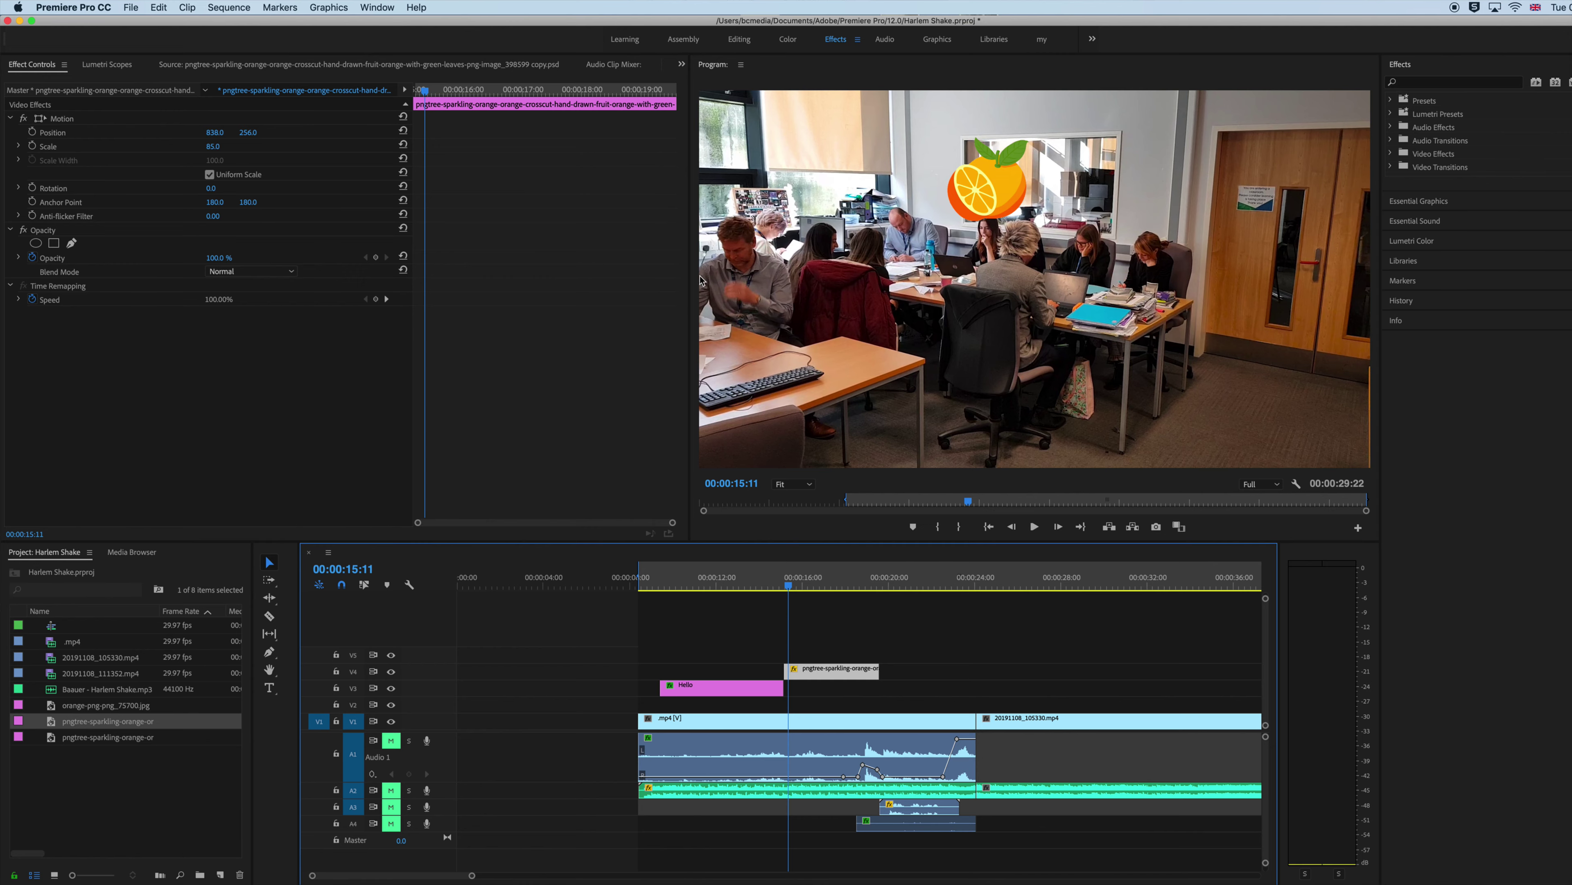
Start Position and Scale keyframing for the orange at the beginning of its clip, 00:00:15:05.
drag(421, 92, 411, 96)
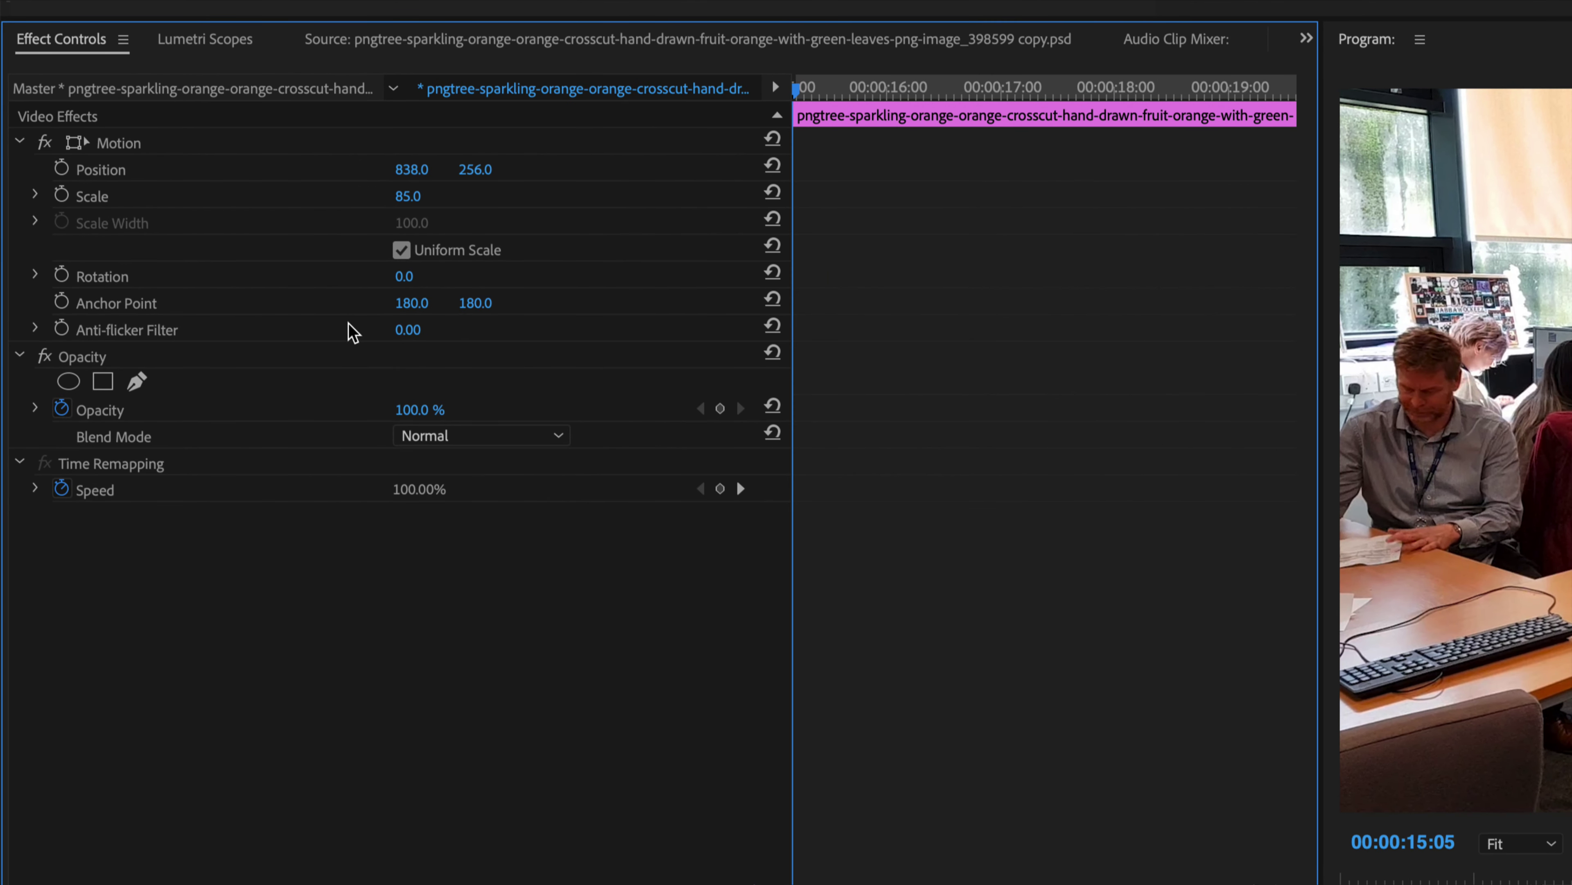
click(61, 168)
click(62, 195)
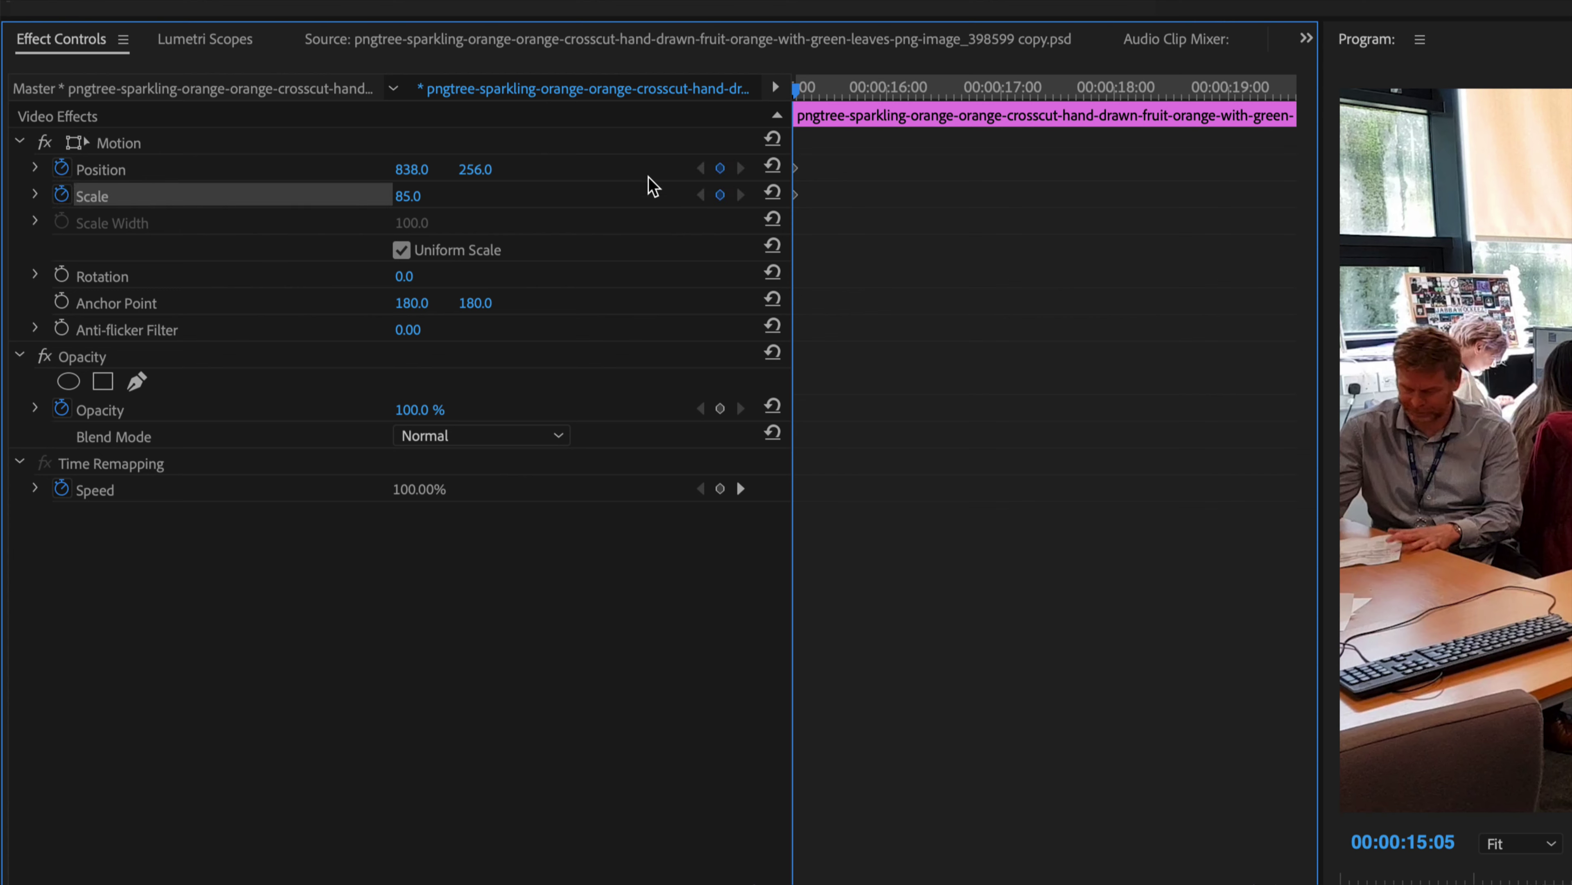
click(797, 194)
click(796, 168)
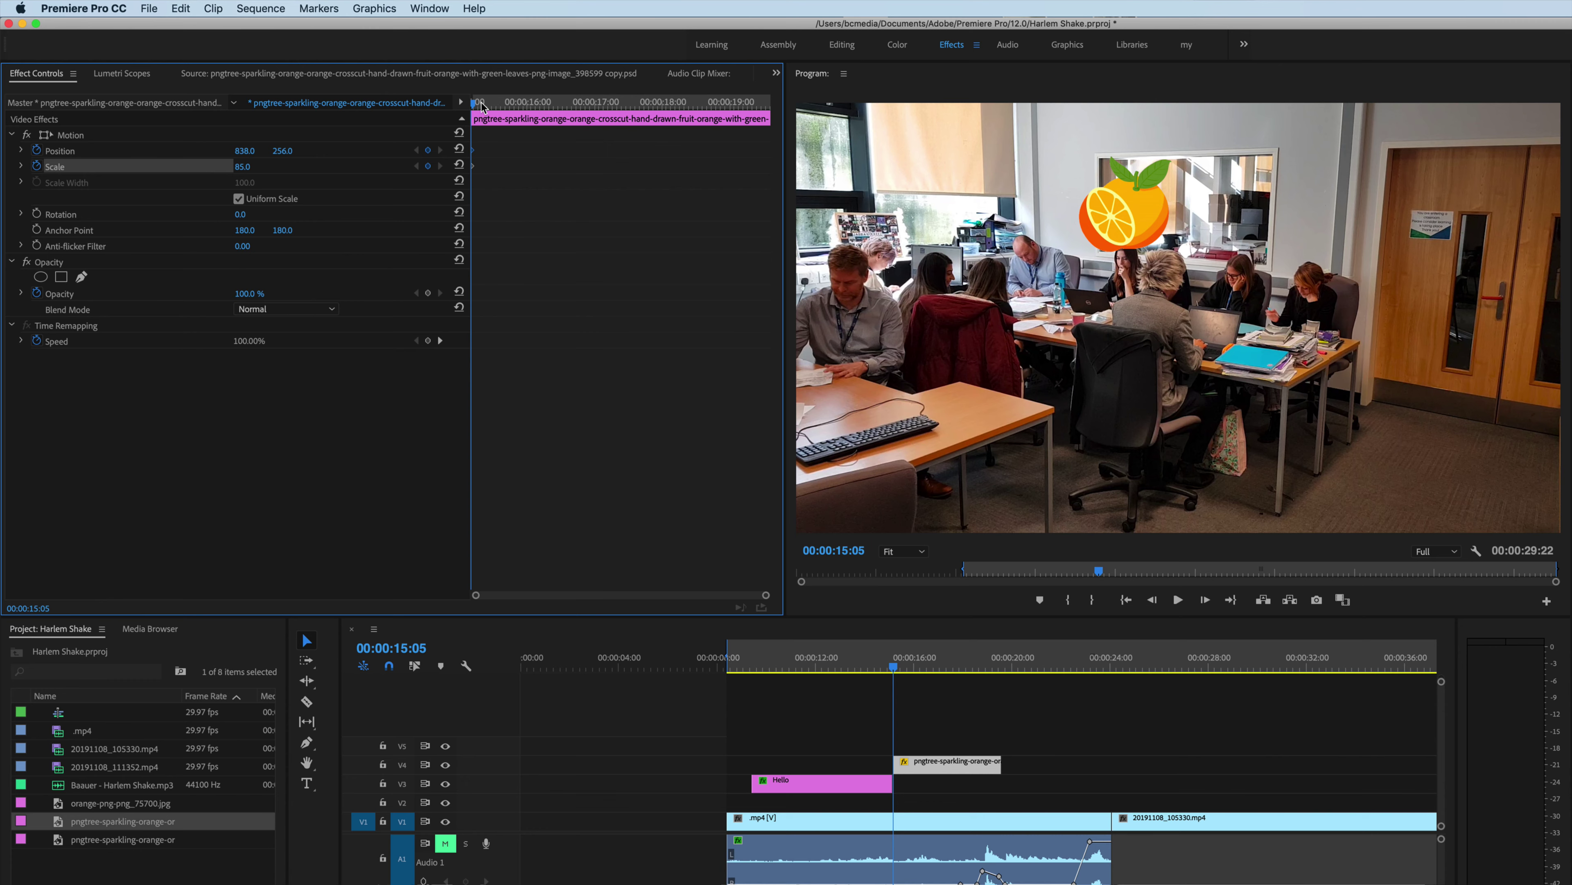
At 00:00:17:10, keyframe the orange at scale 174 and position 1348, 560, and play back the animation.
drag(482, 107, 623, 109)
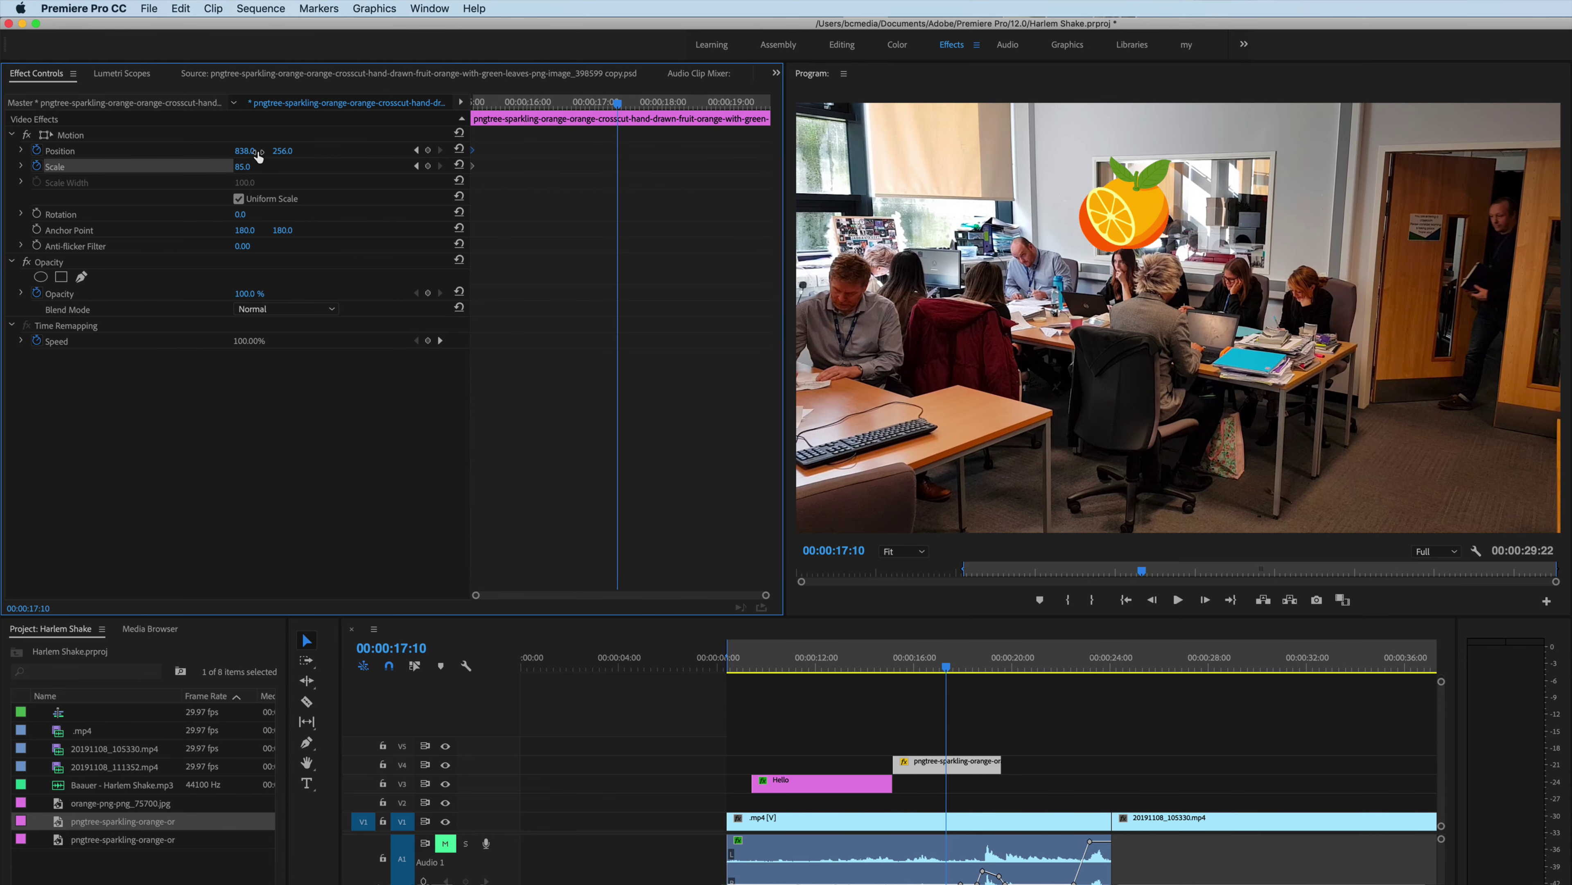
drag(243, 167, 464, 159)
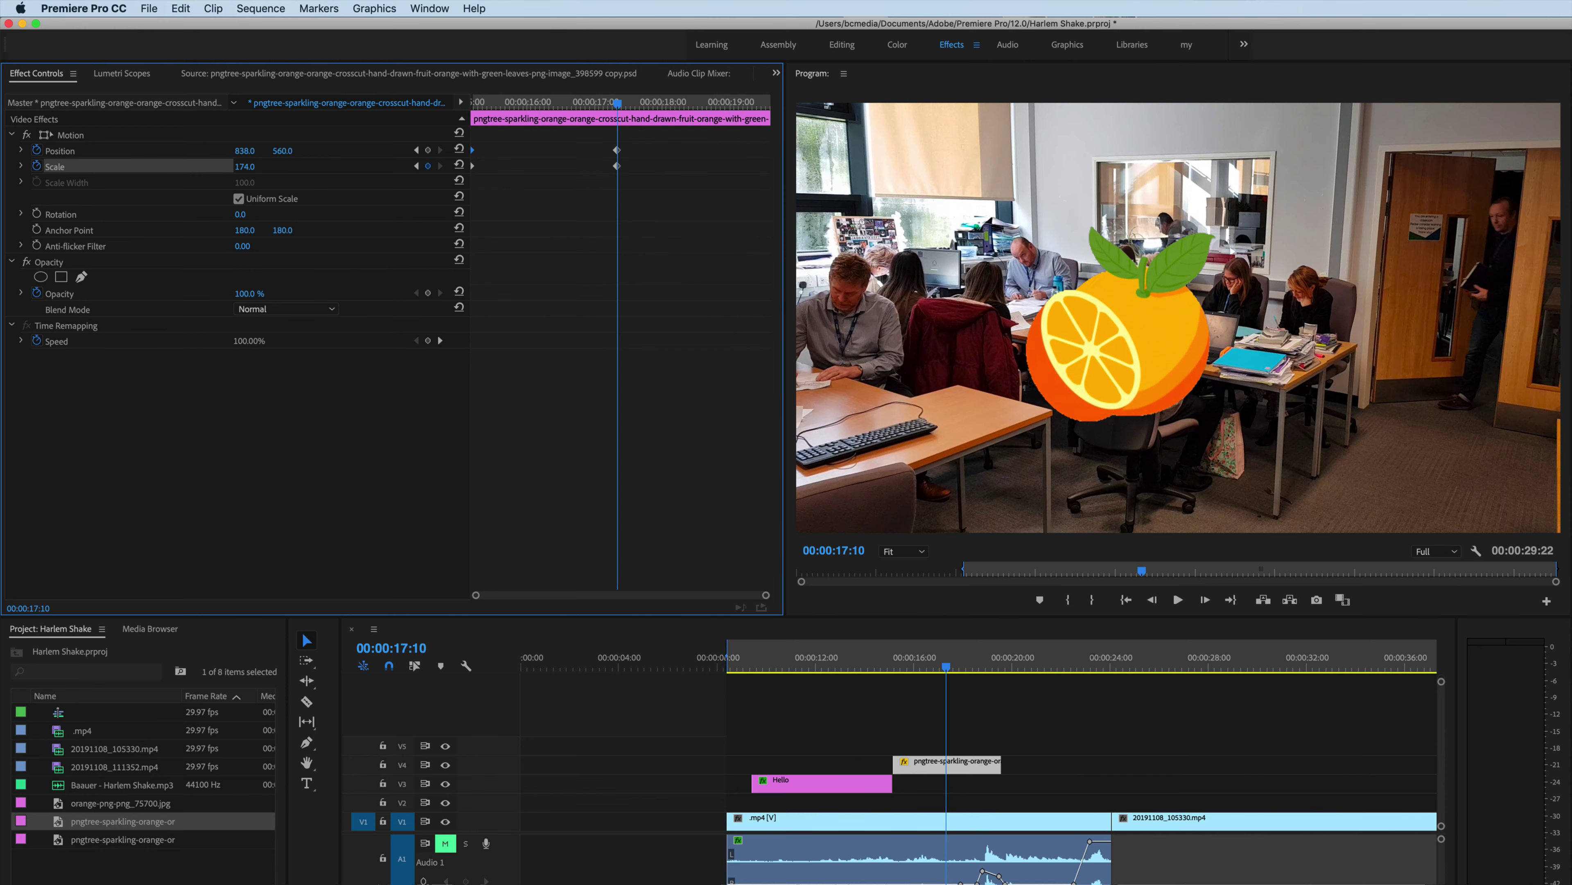
drag(248, 154, 570, 154)
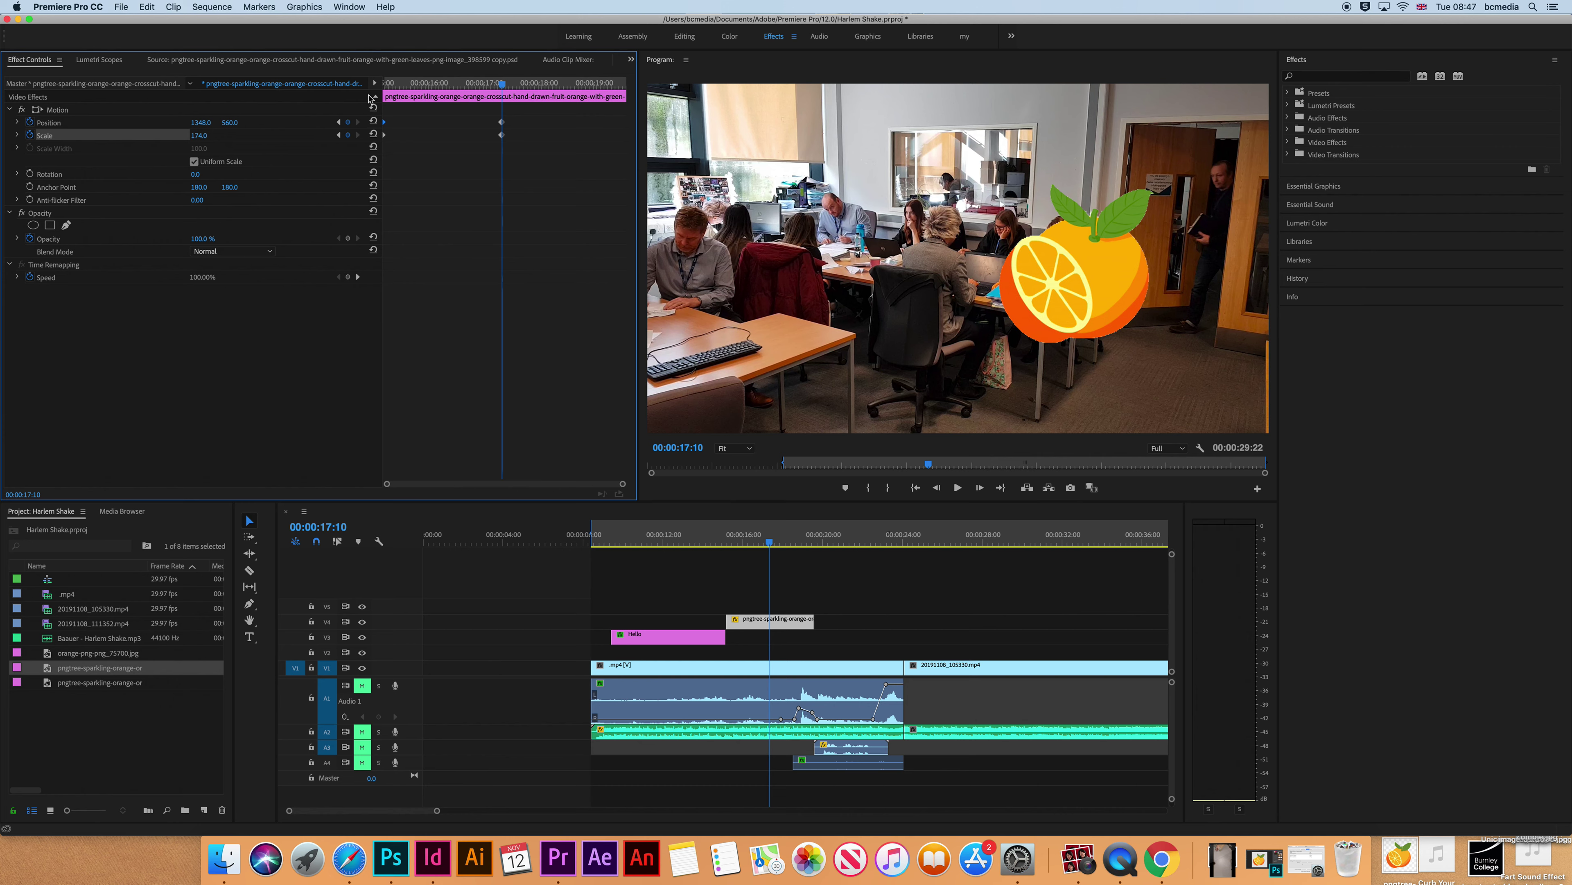
drag(507, 88, 379, 93)
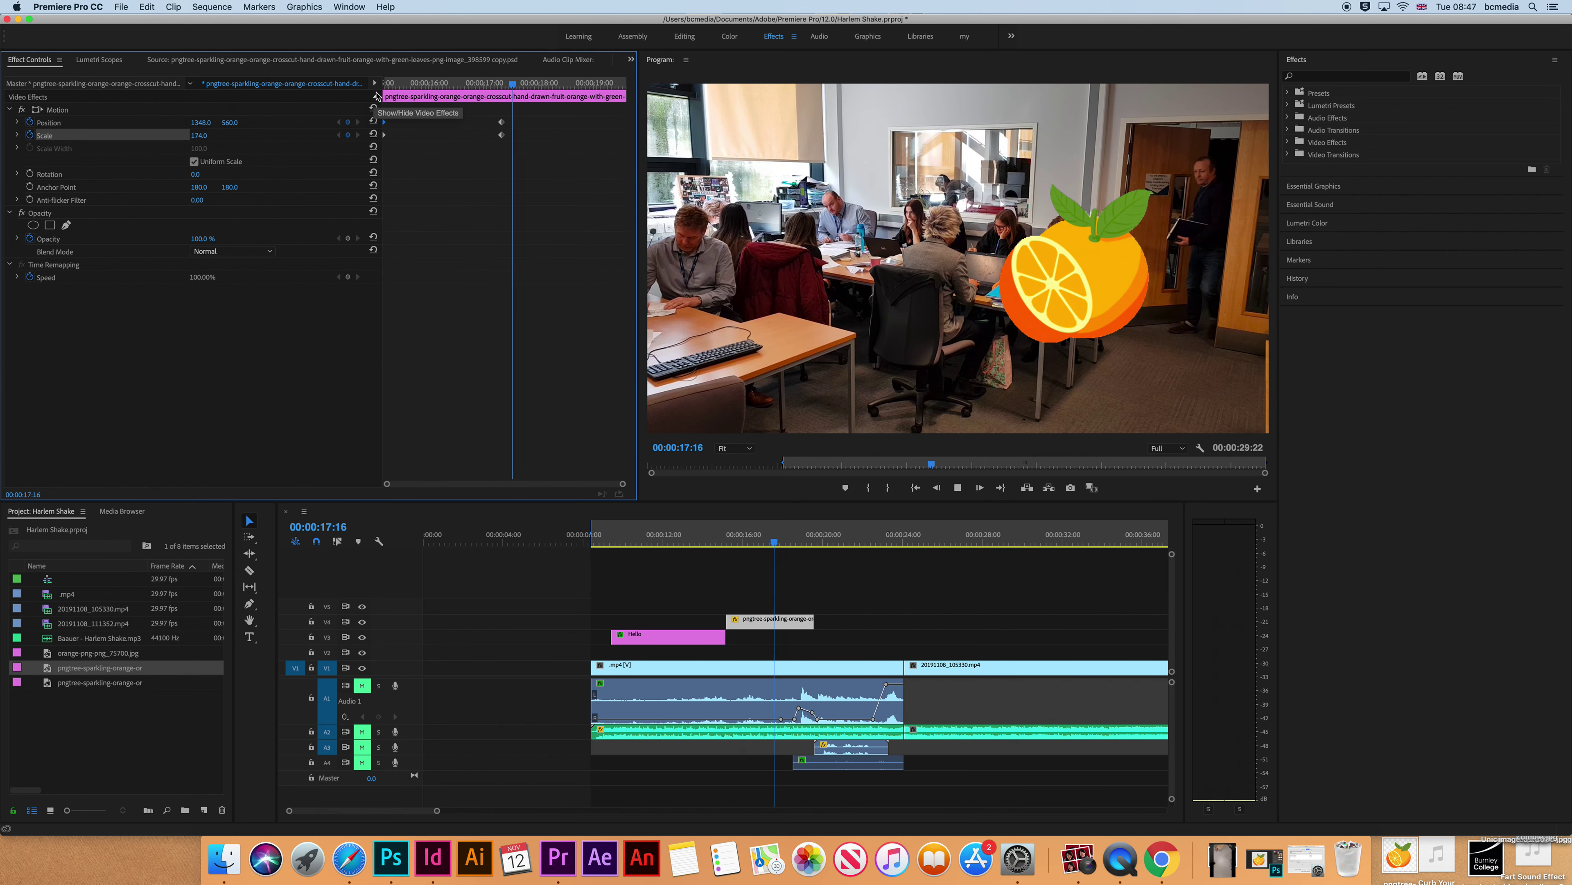
key(space)
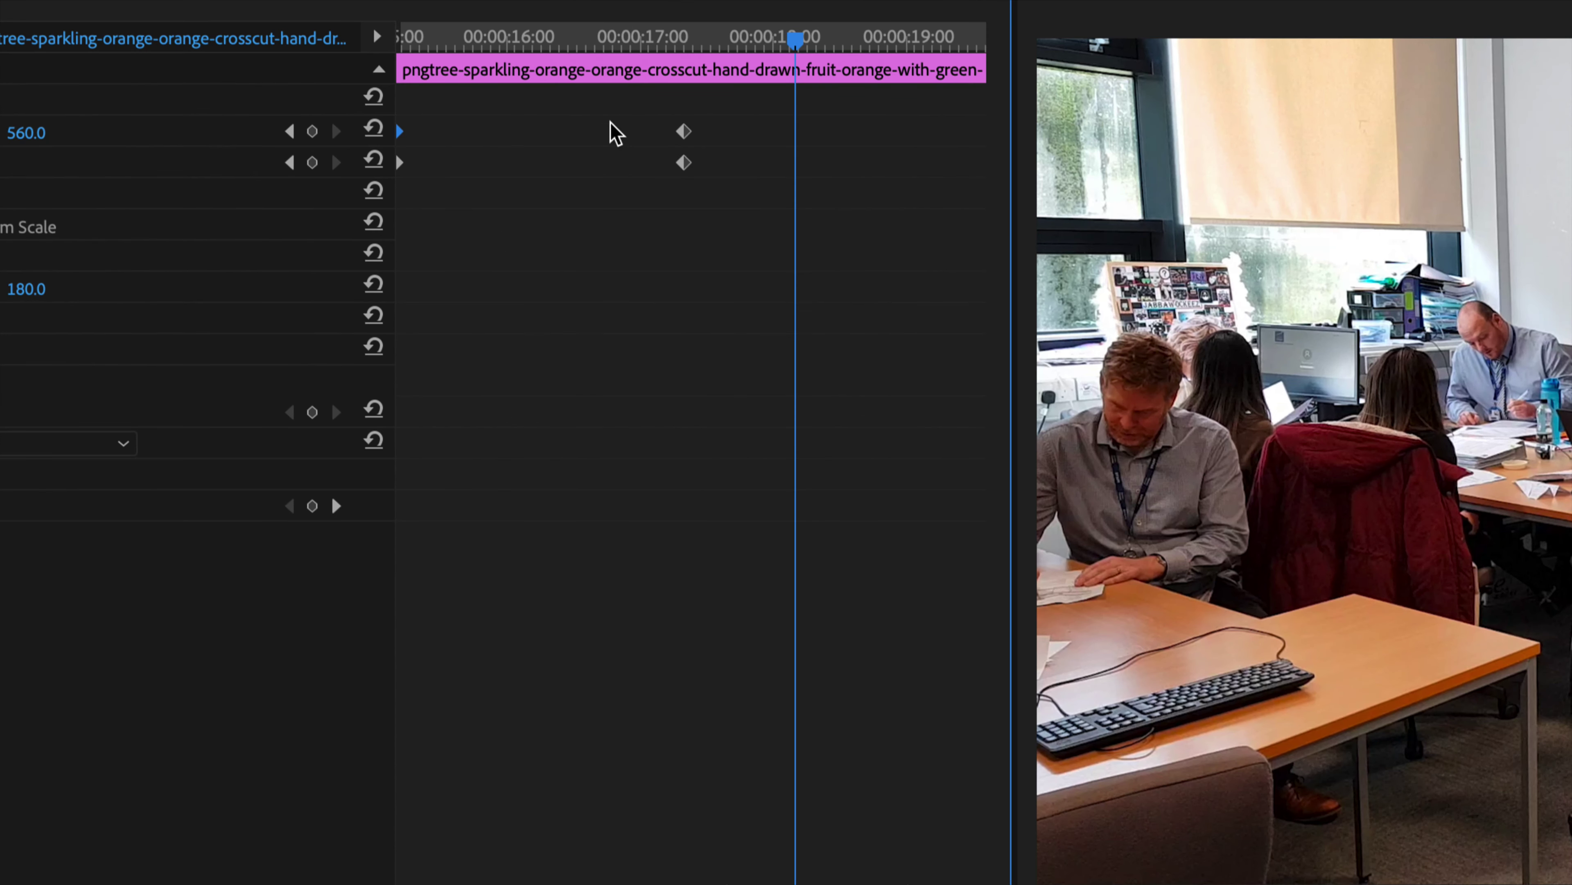
Move the orange's first Position and Scale keyframes to about 00:00:16:09 and play back the new timing.
drag(402, 132, 547, 131)
drag(399, 162, 547, 163)
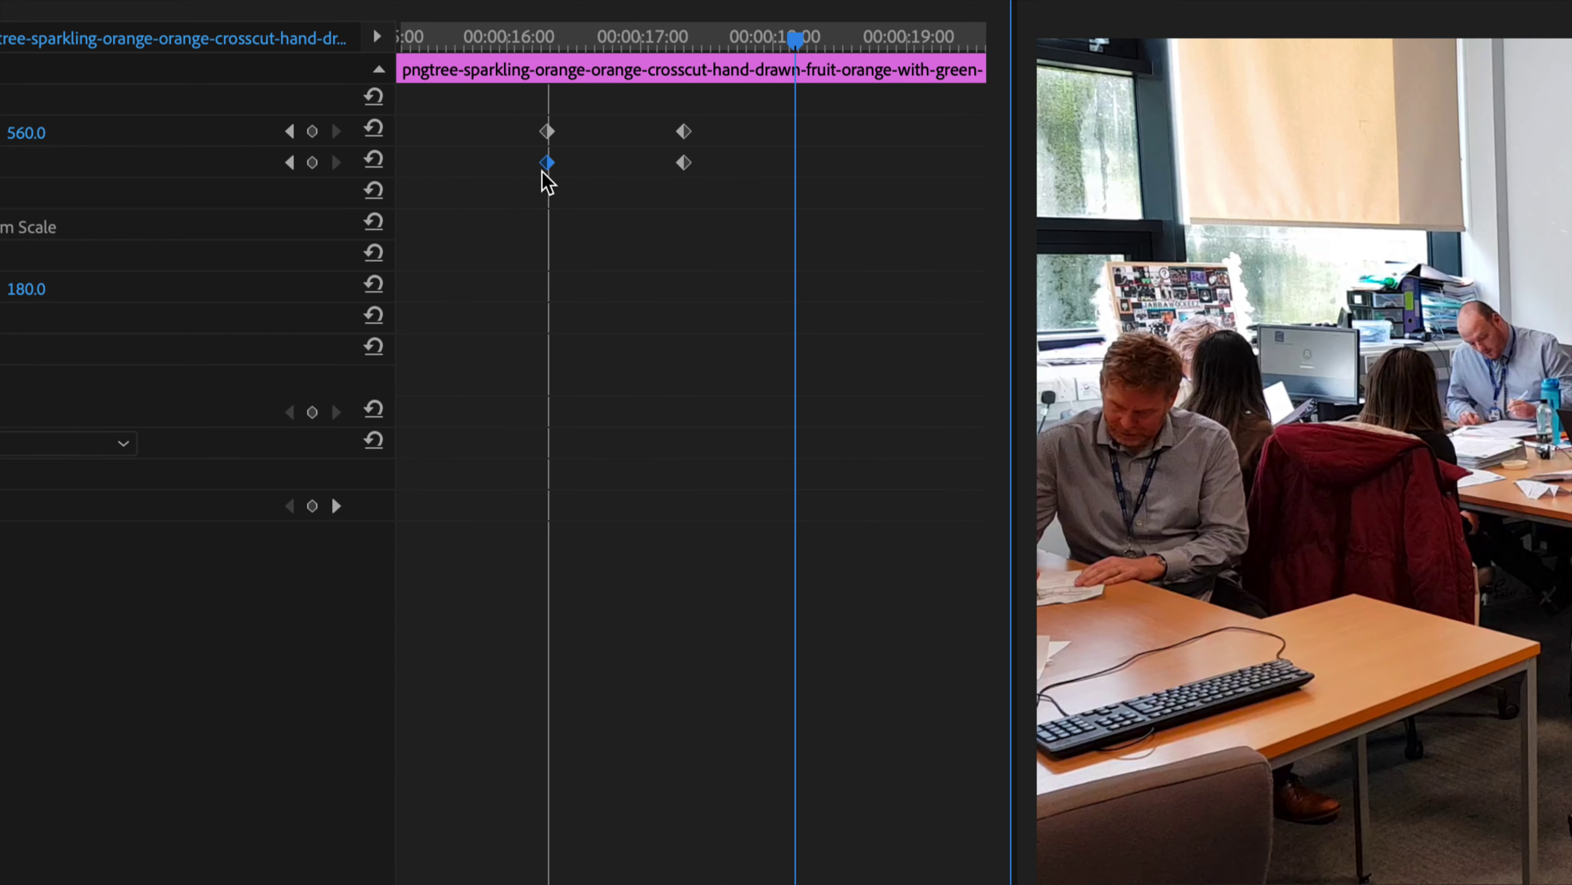
click(480, 40)
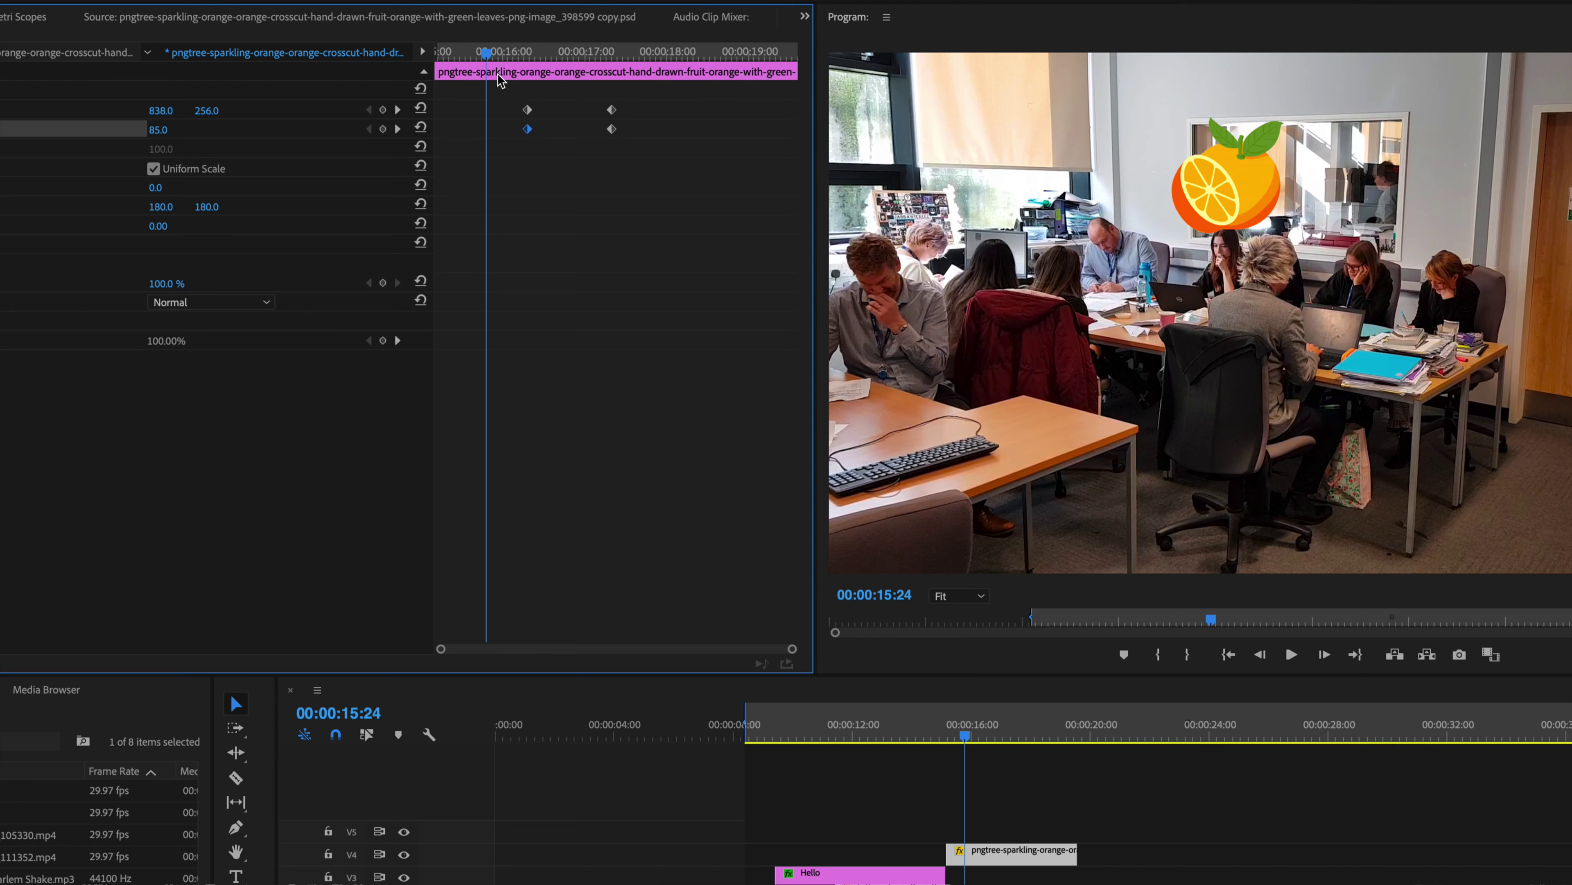
key(space)
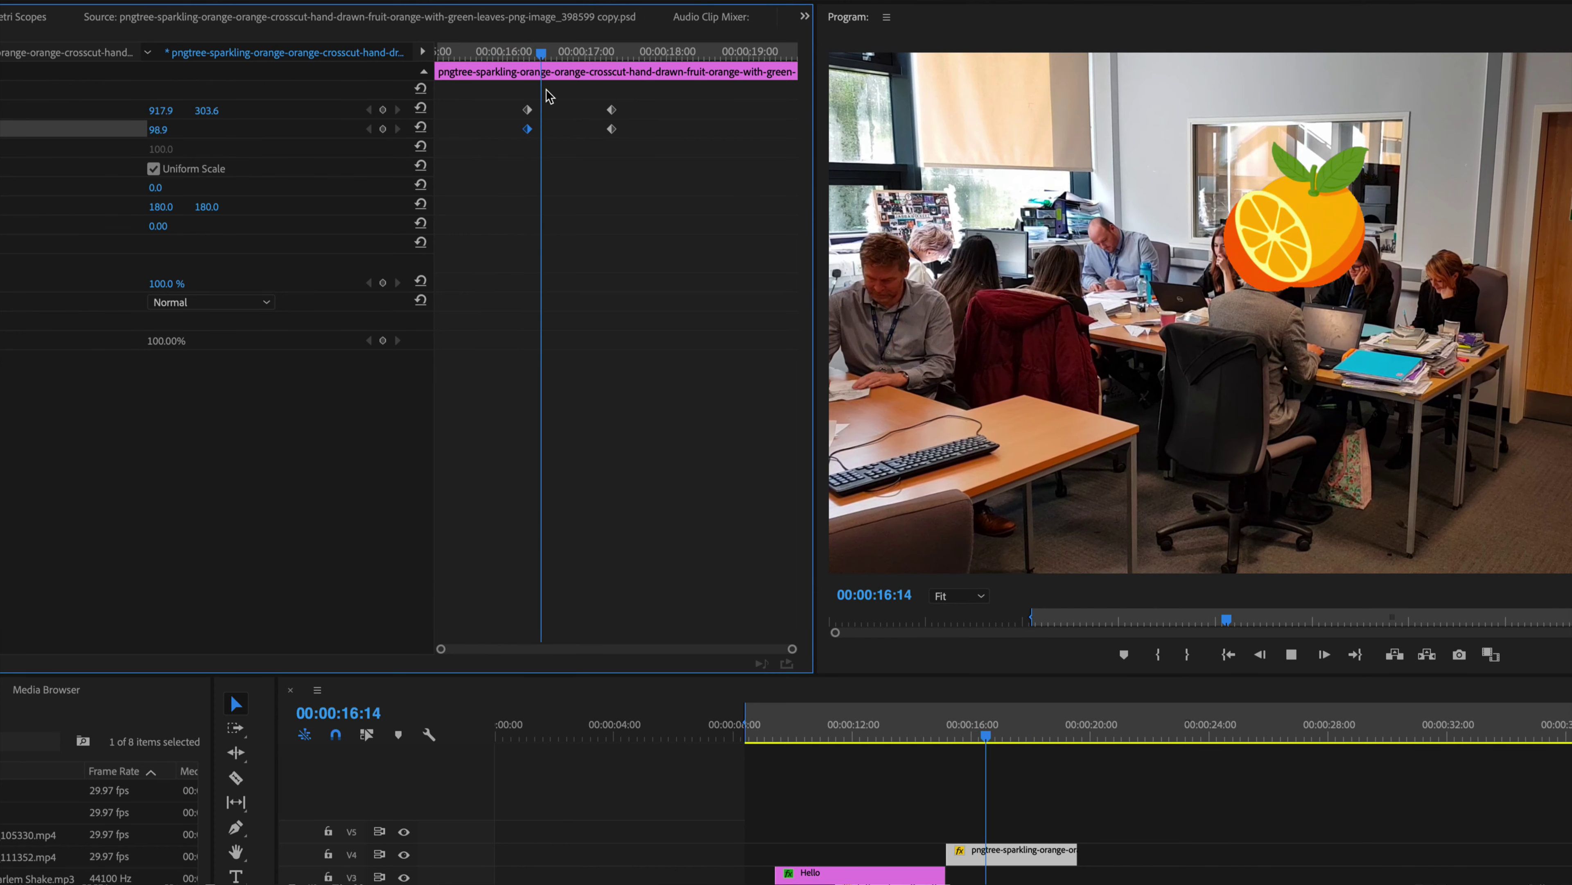
key(space)
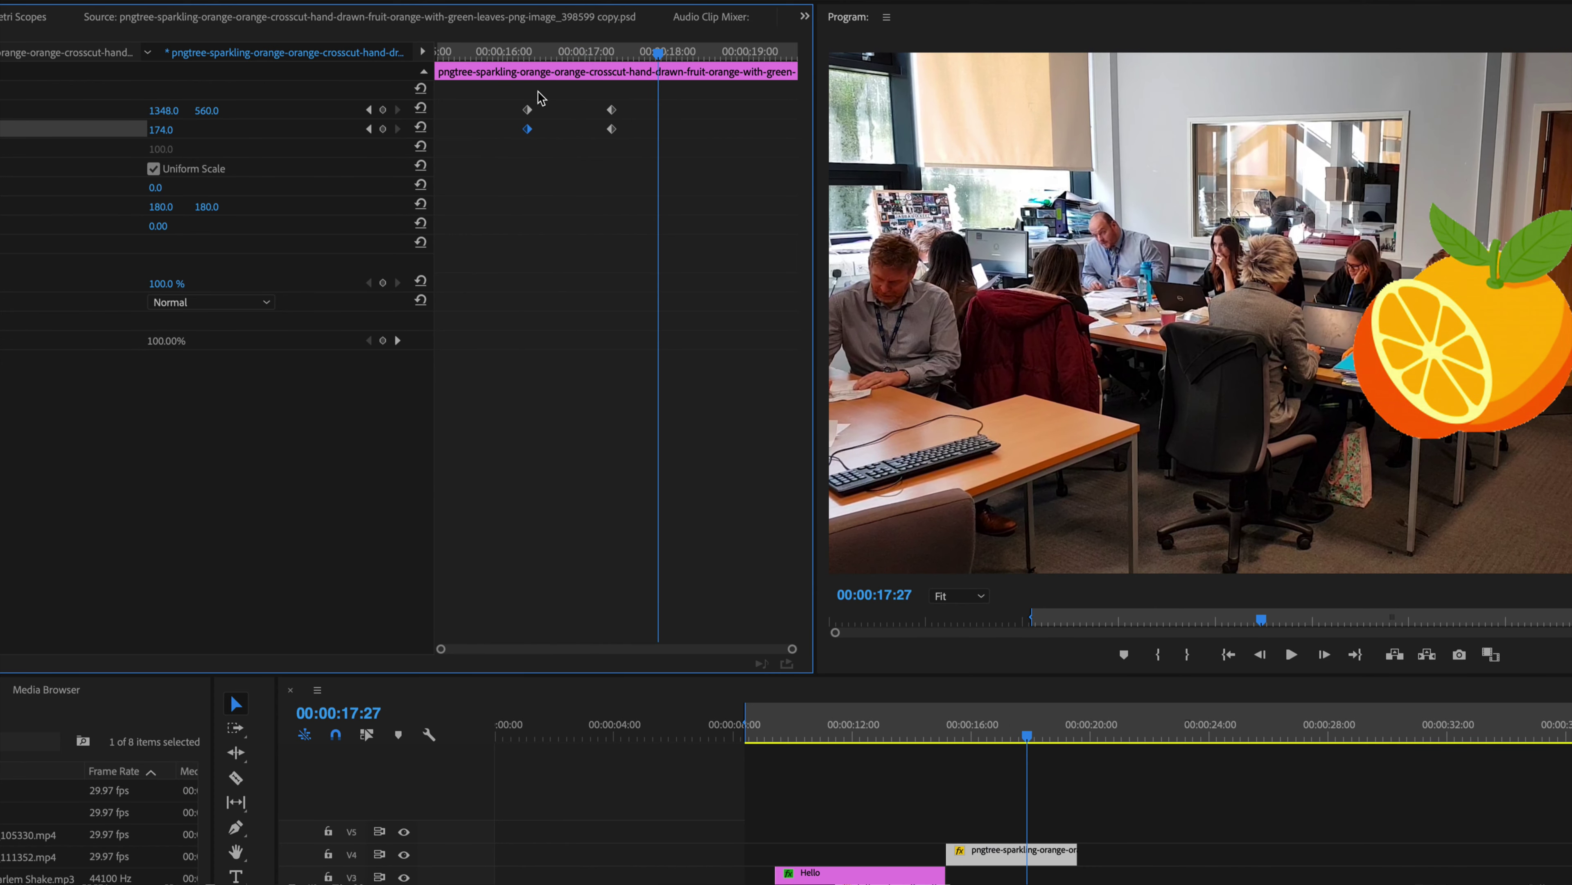
At 00:00:15:05, keyframe the orange's horizontal position at -143 so it starts off-screen, and play back its entrance.
drag(468, 52, 435, 54)
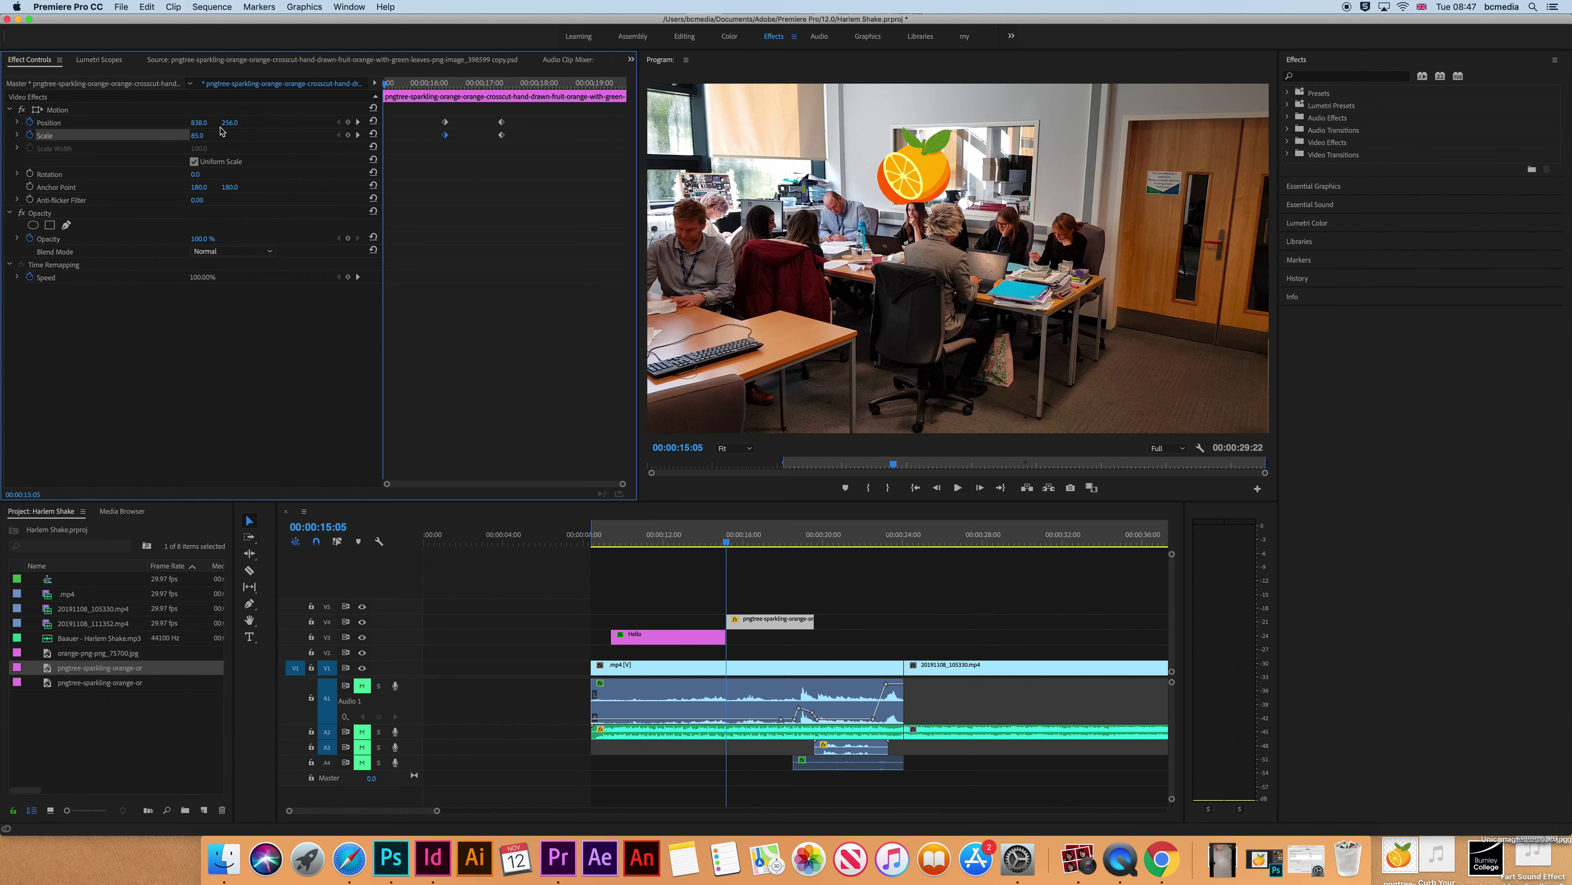
drag(205, 127, 37, 127)
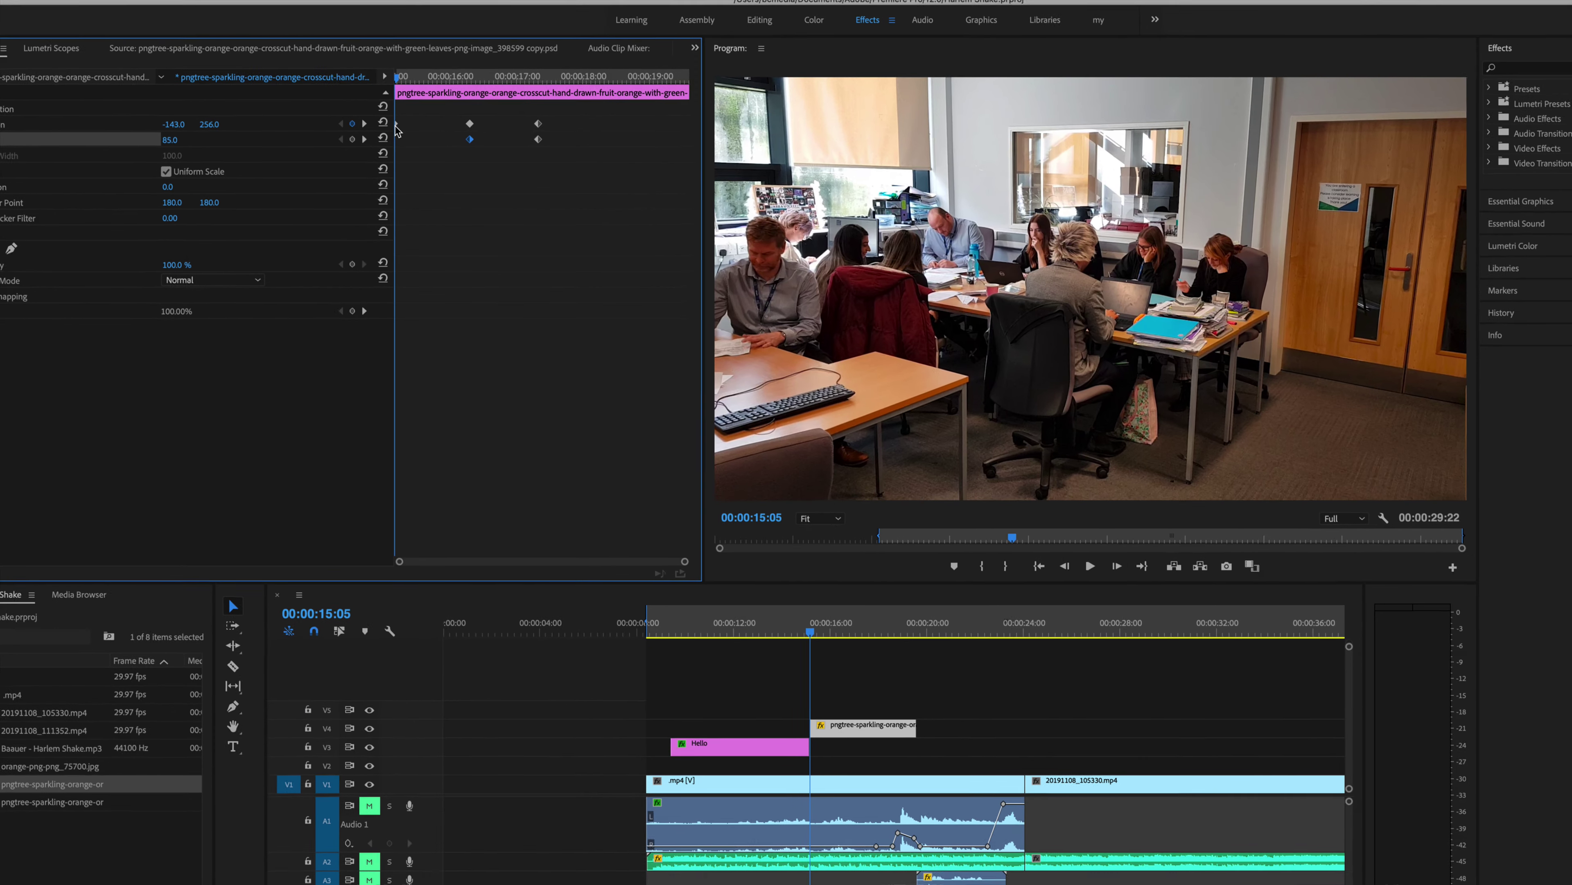
key(space)
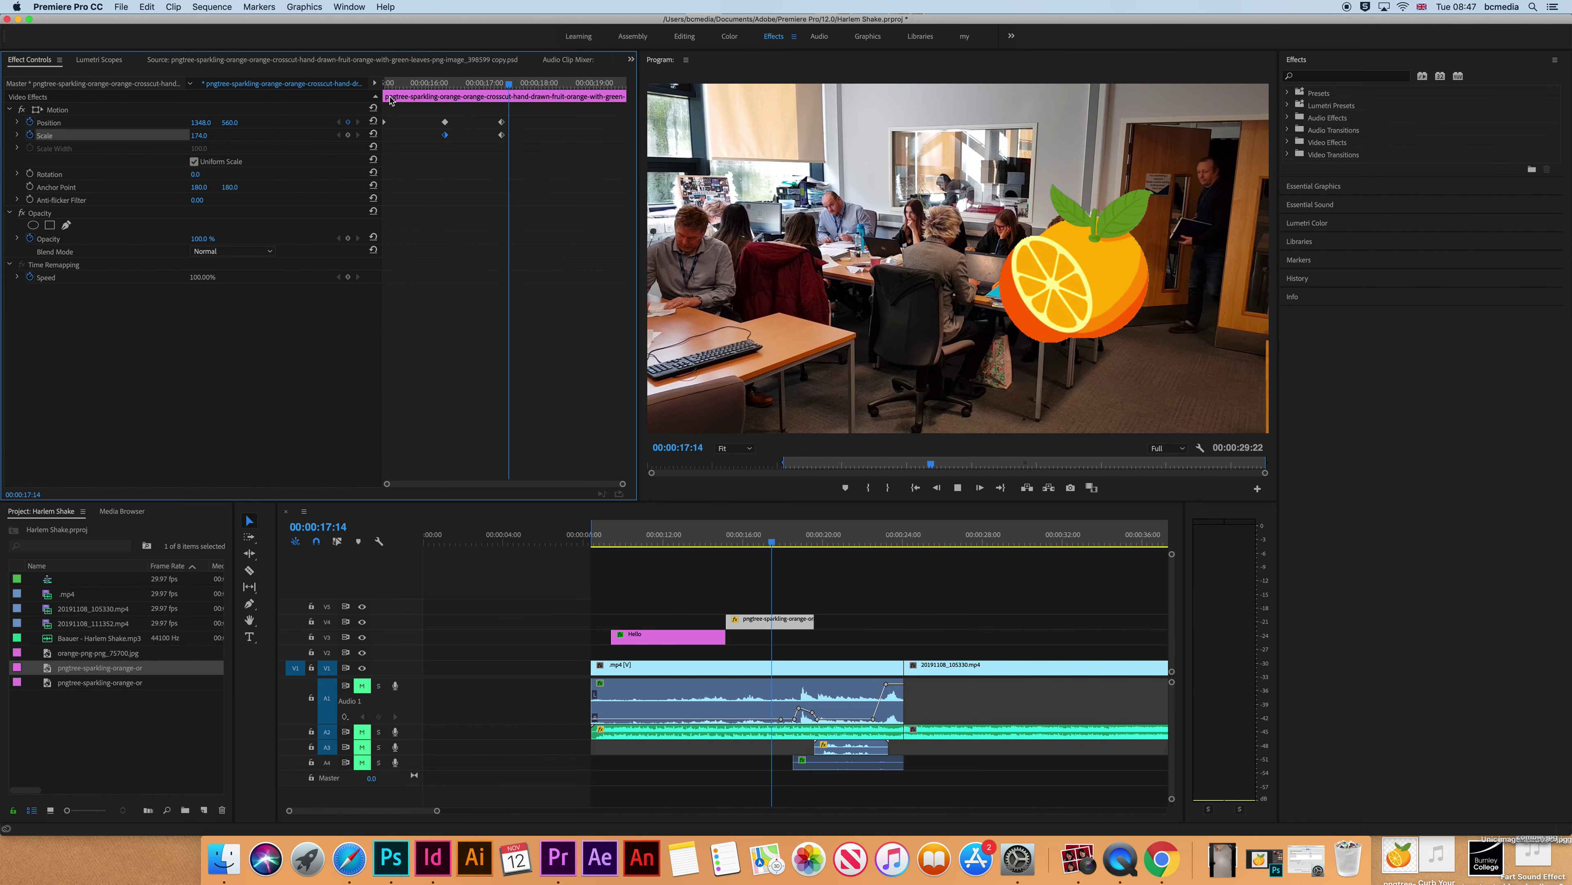
key(space)
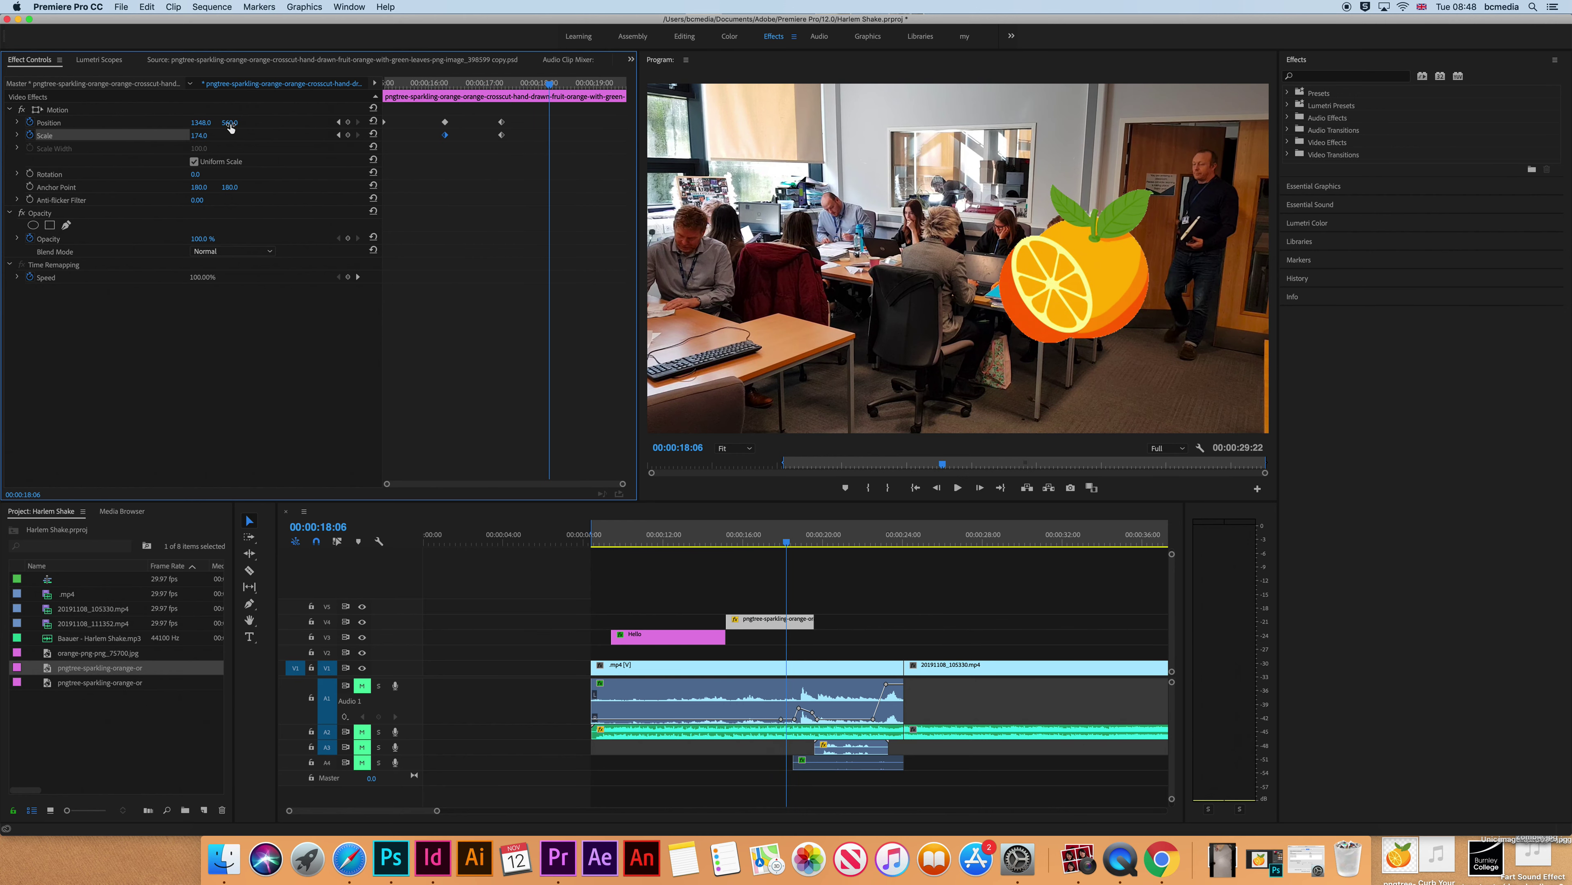
At 00:00:18:06, keyframe the orange's vertical position at 1412 so it drops out of frame, and play back the motion.
drag(230, 123, 557, 122)
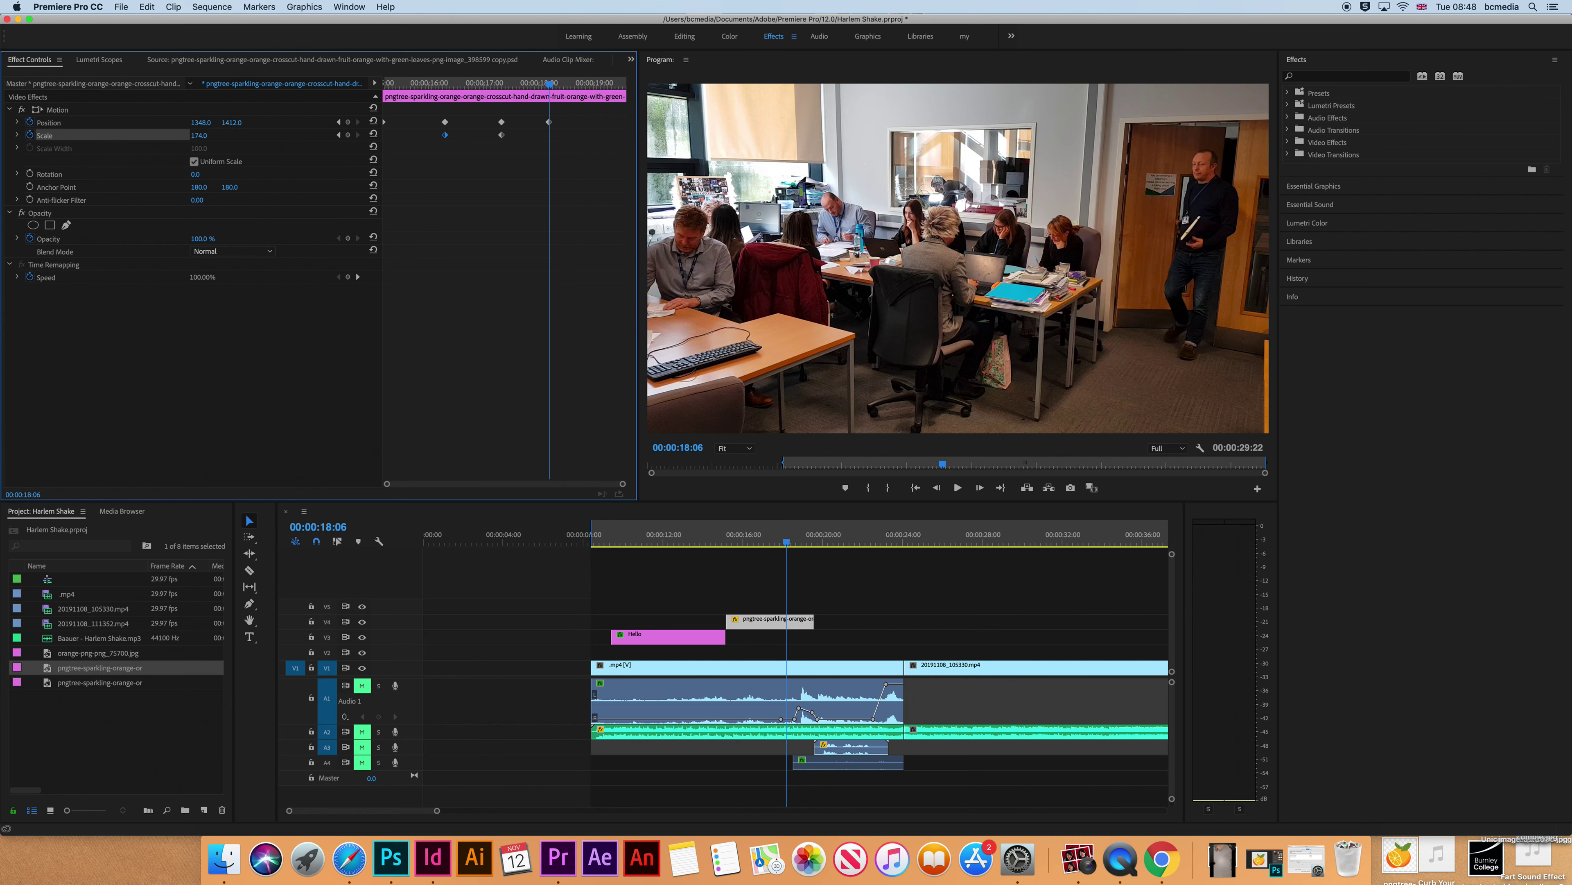
drag(428, 86, 336, 82)
key(space)
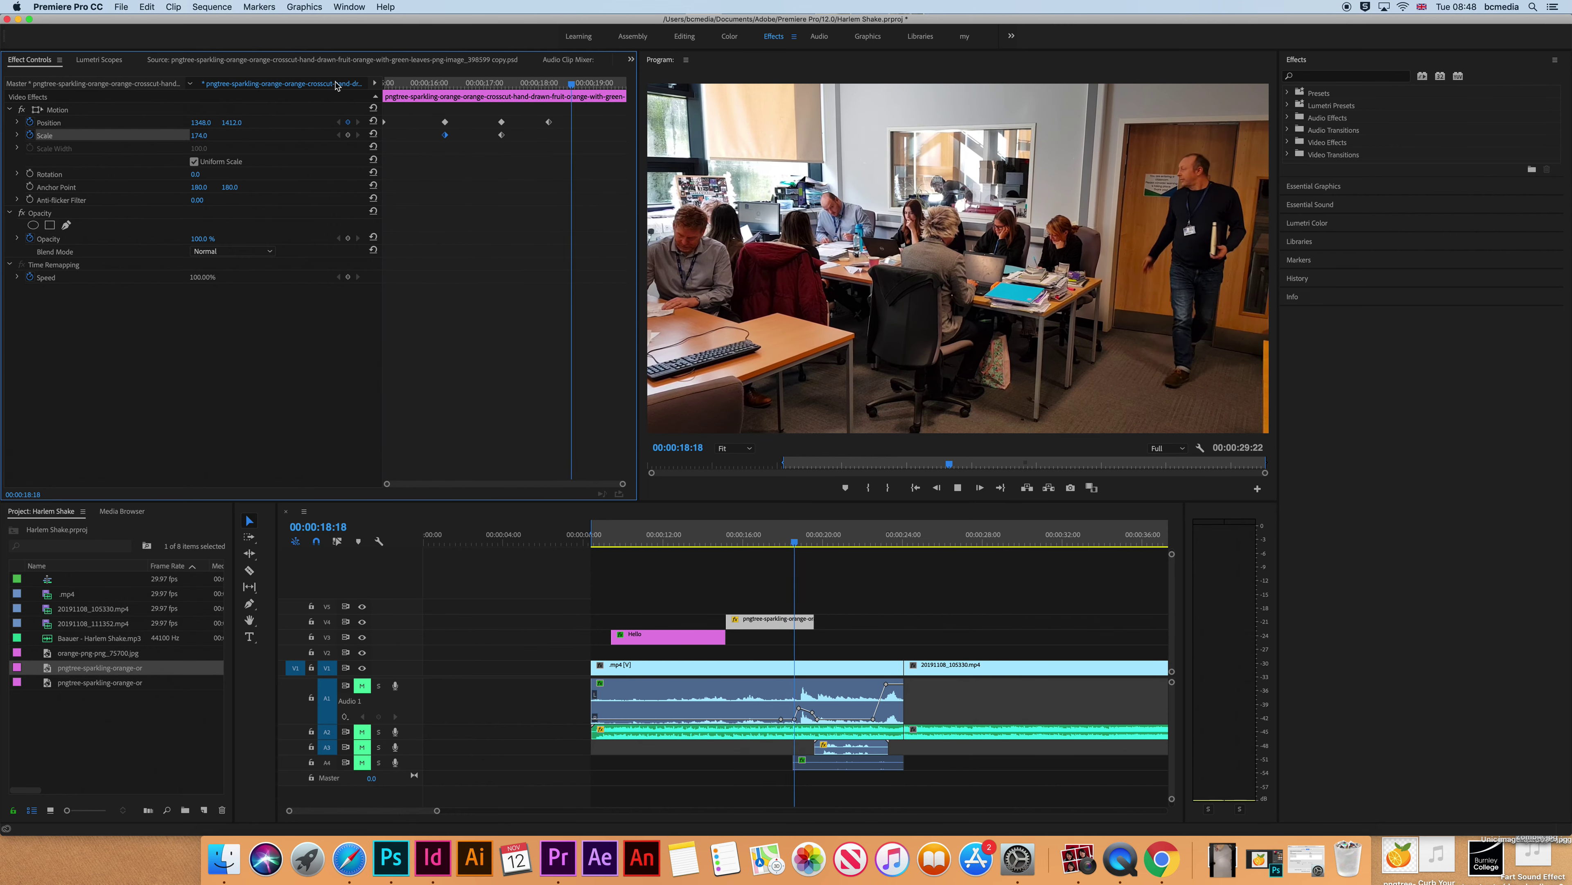
key(space)
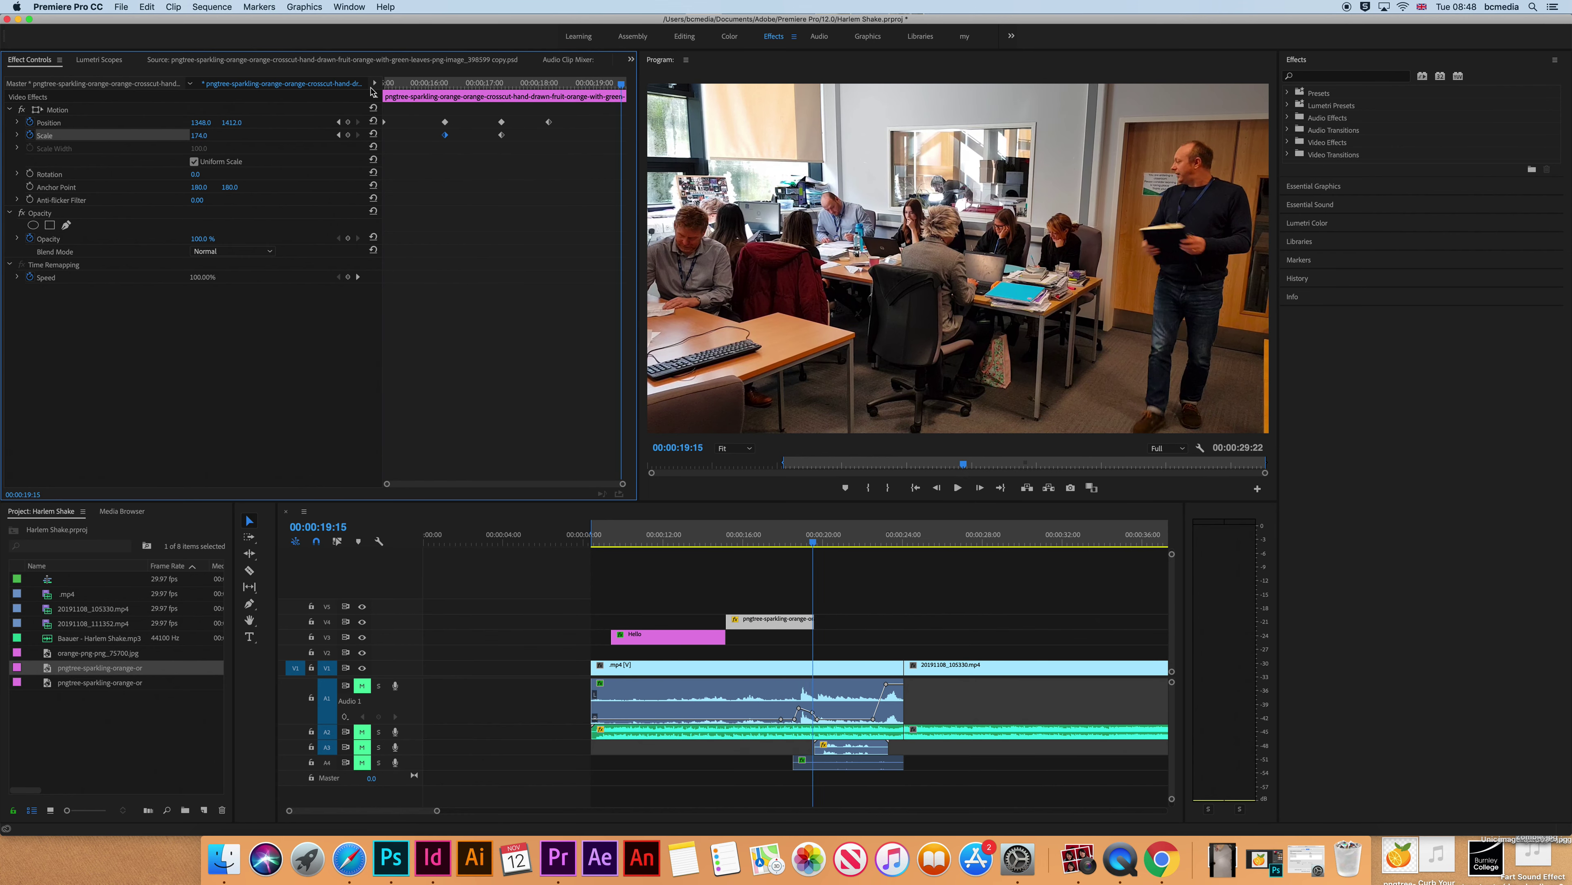
Start Rotation keyframing for the orange at 00:00:17:10 with a value of 0.
click(549, 85)
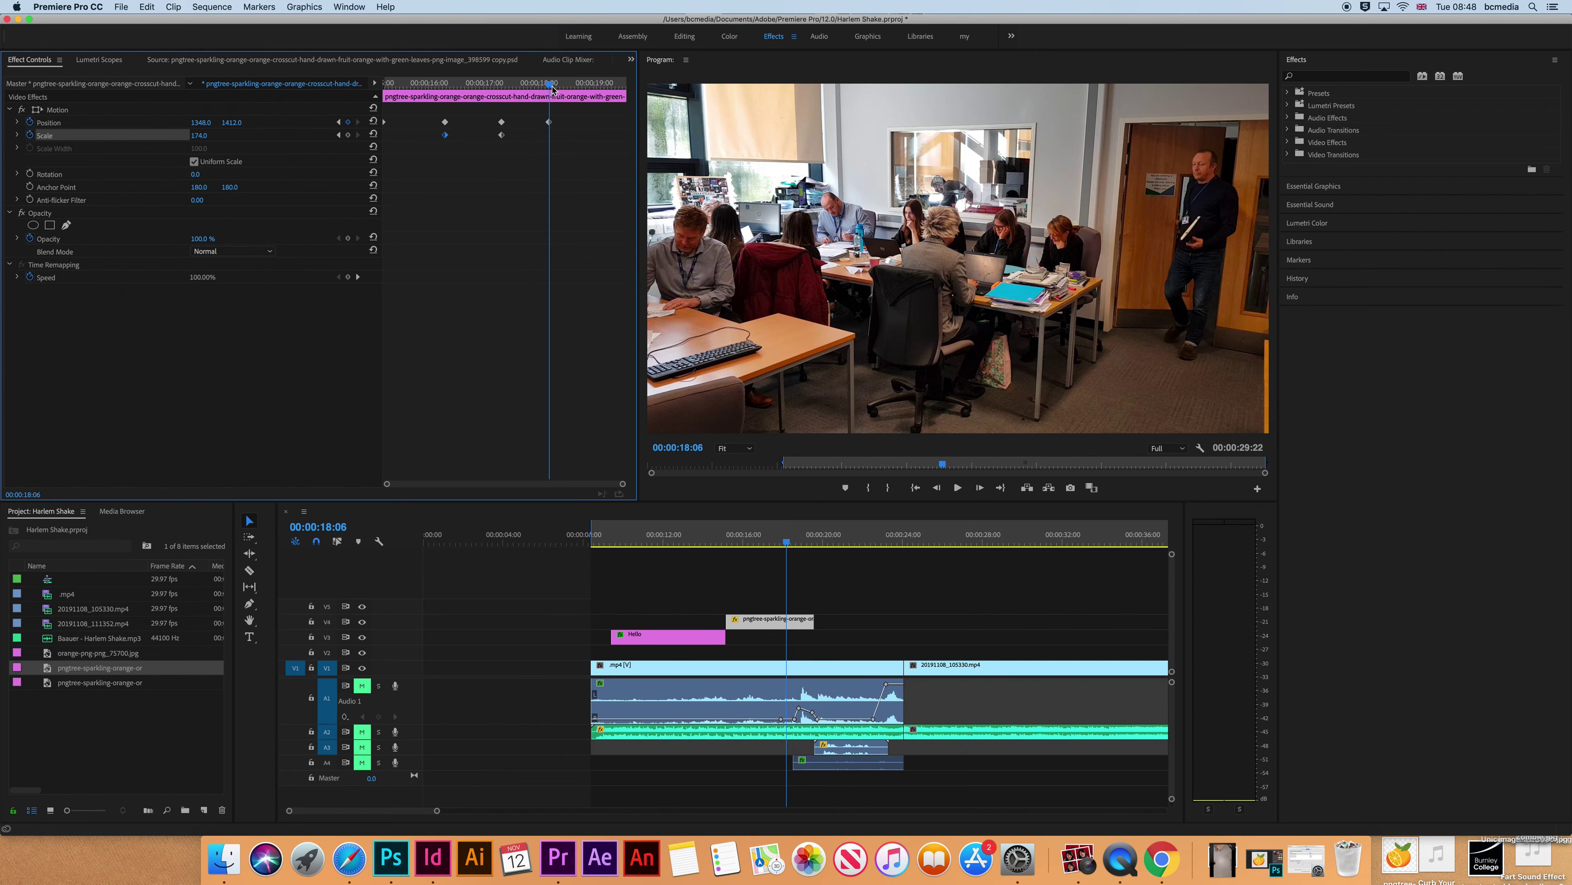
drag(550, 90, 505, 98)
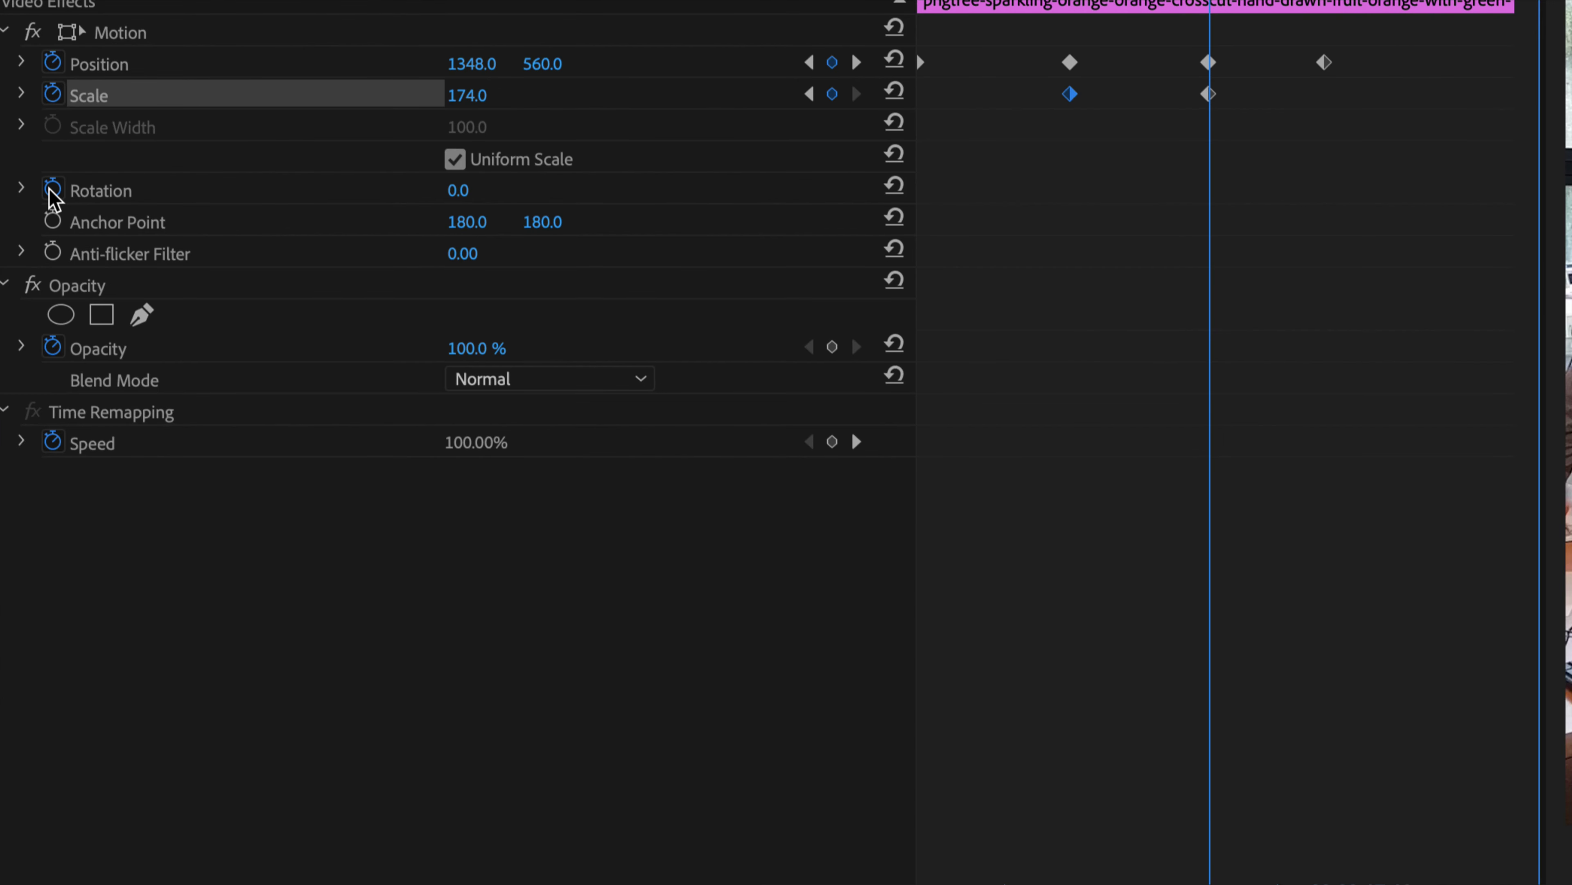
click(51, 189)
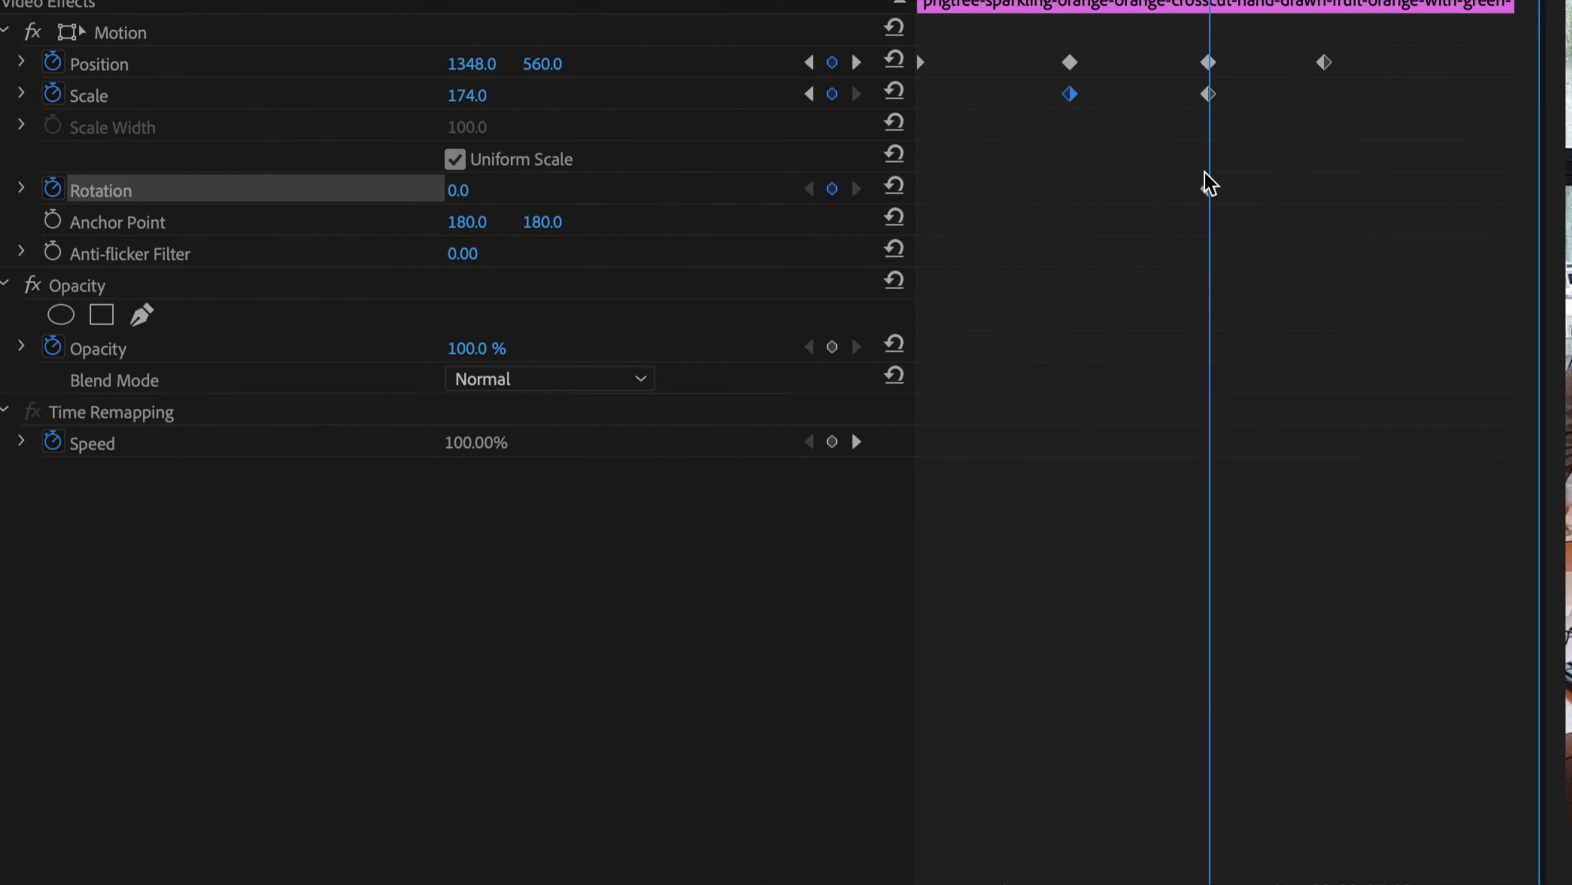
At 00:00:18:06, keyframe the orange's rotation at 281 degrees and play back the animation from the clip's start.
drag(962, 19, 1057, 18)
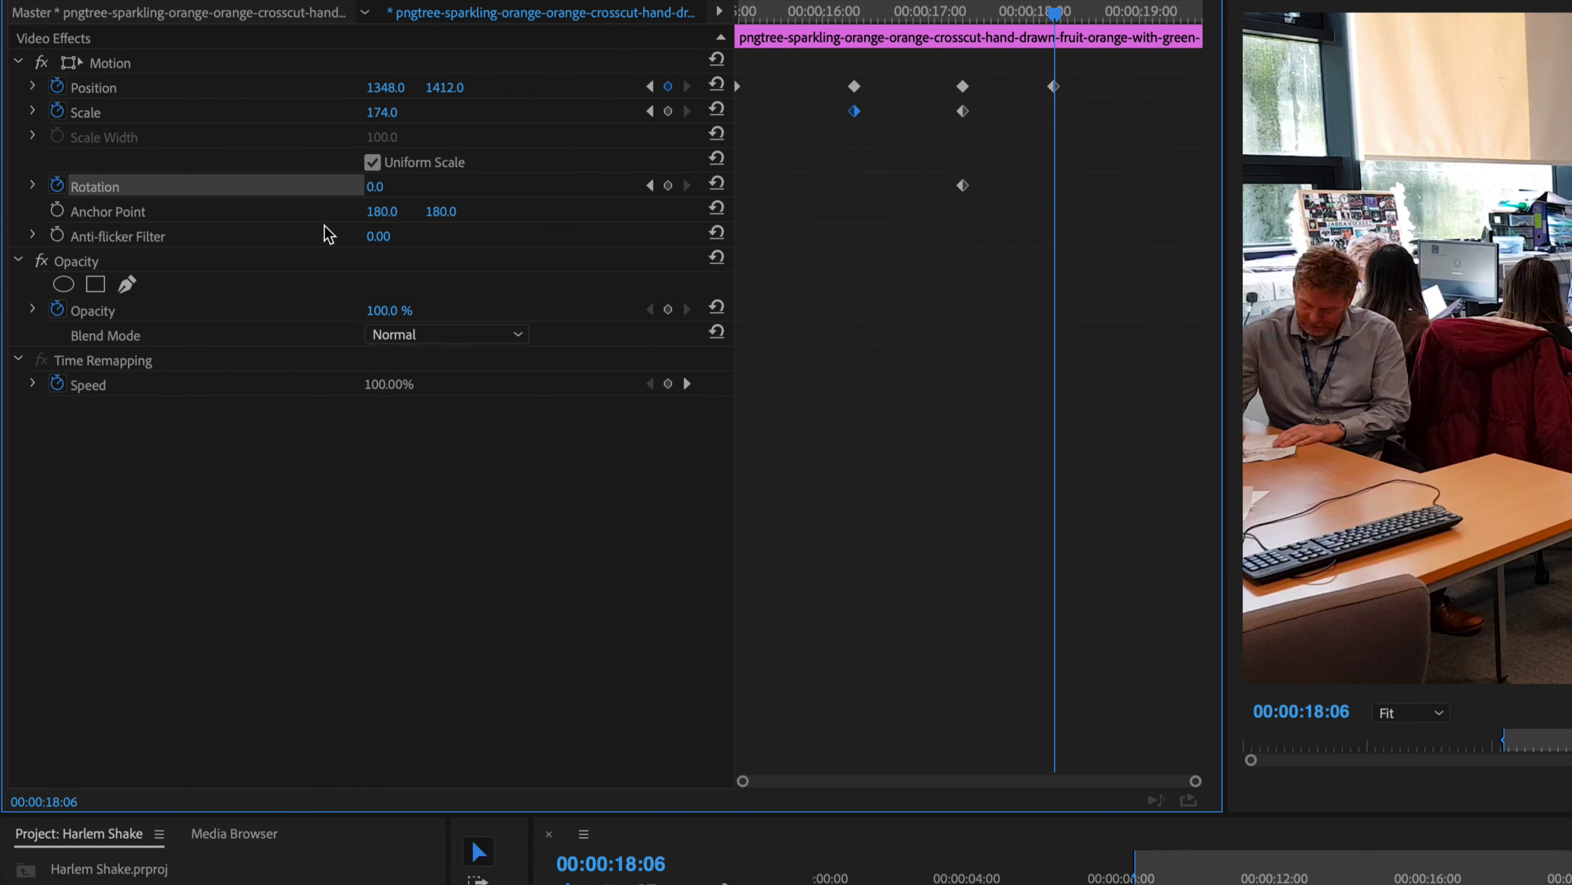
drag(375, 187, 388, 187)
click(937, 14)
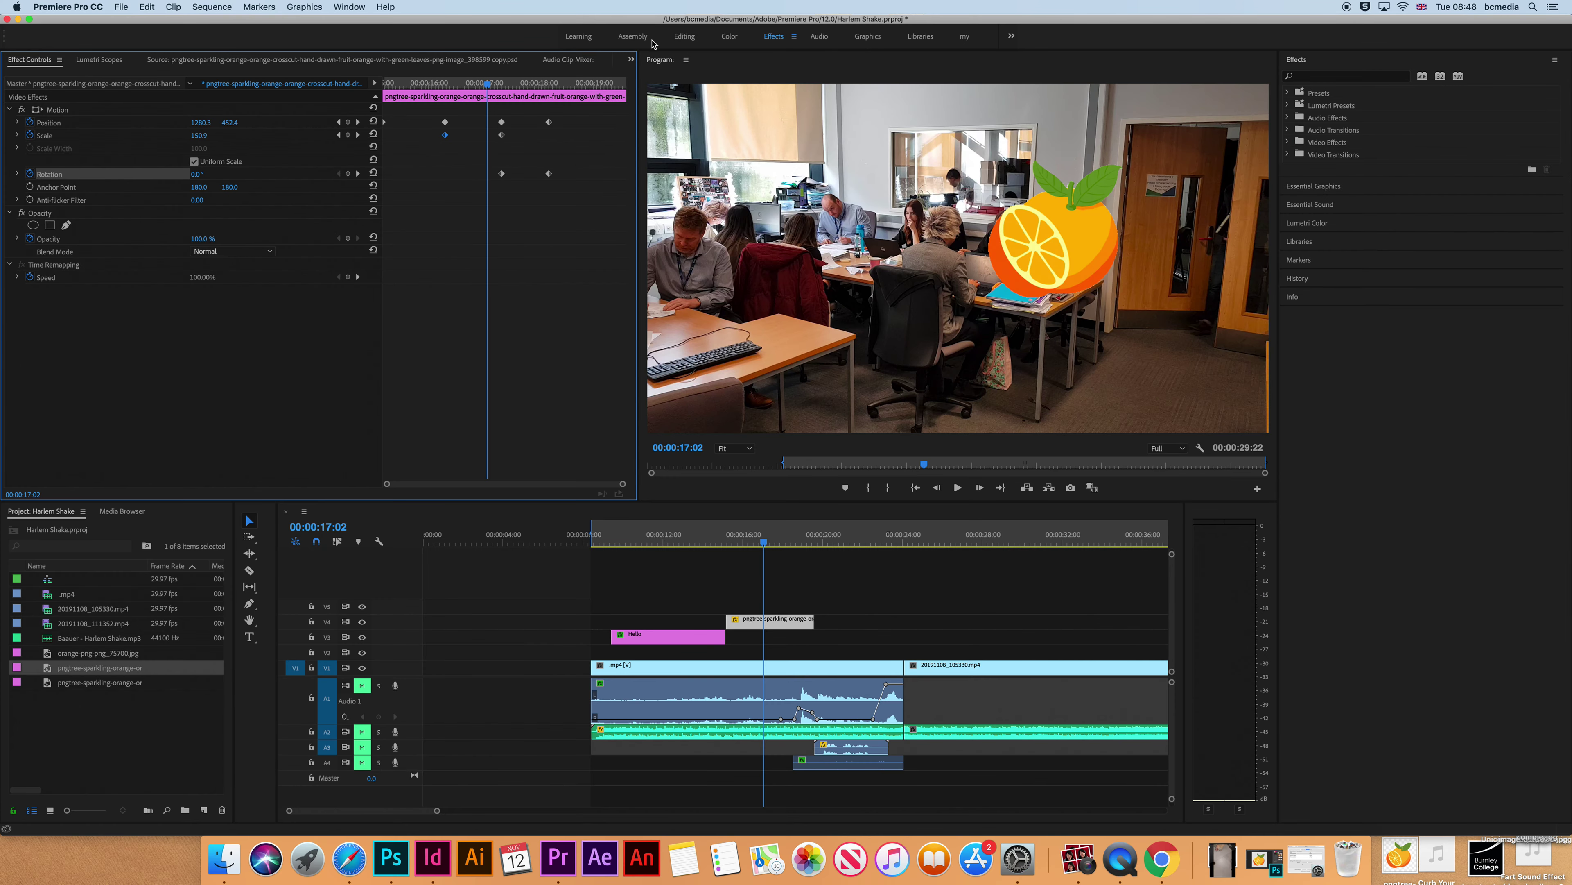
drag(399, 82, 385, 87)
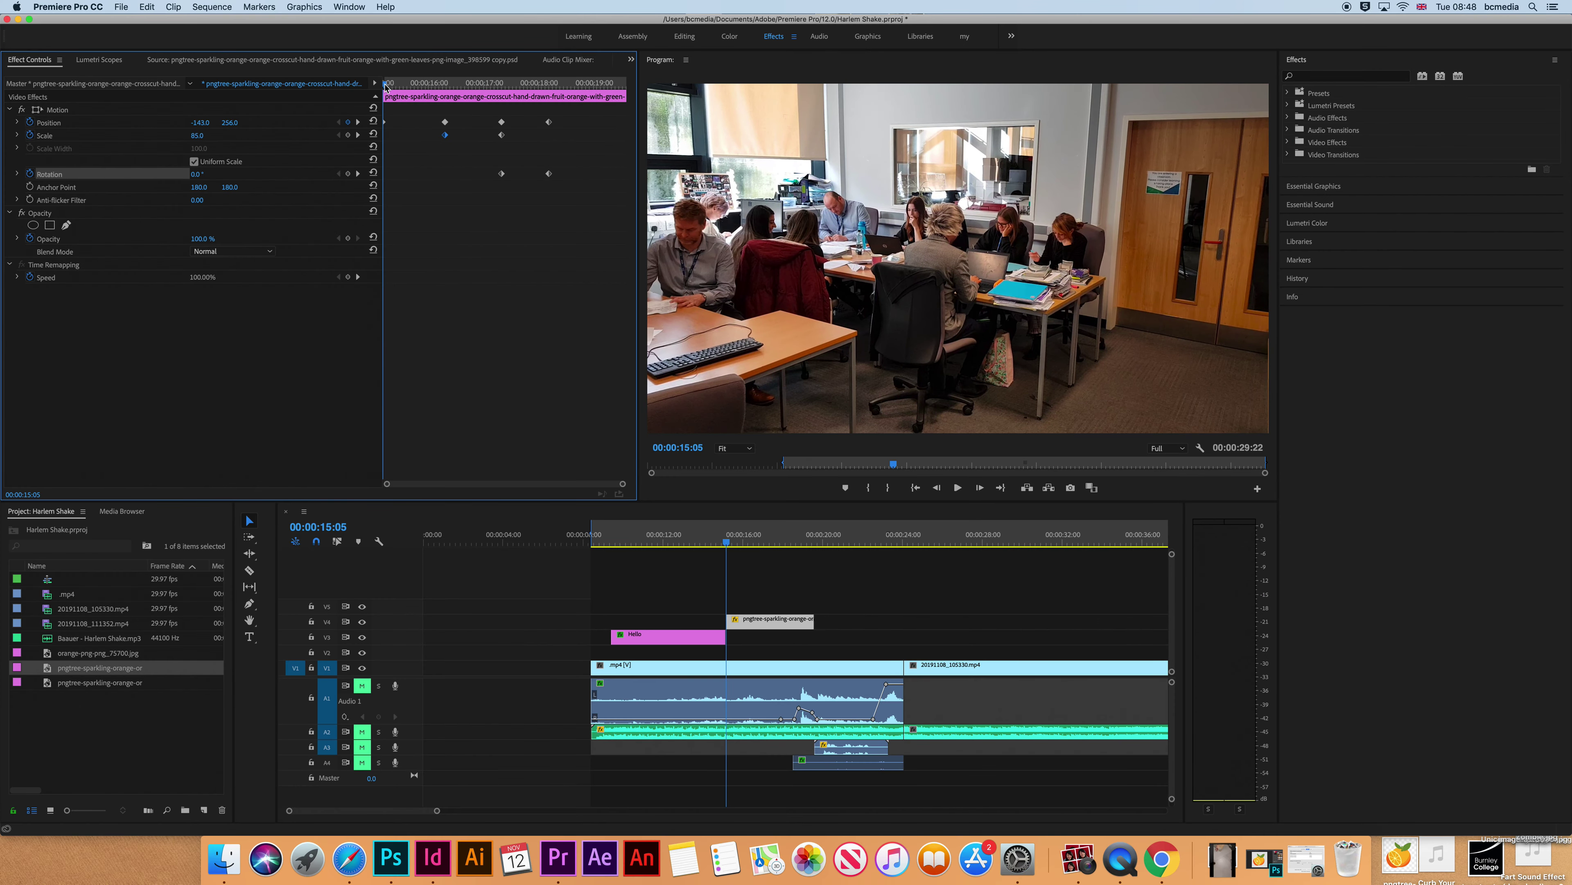
key(space)
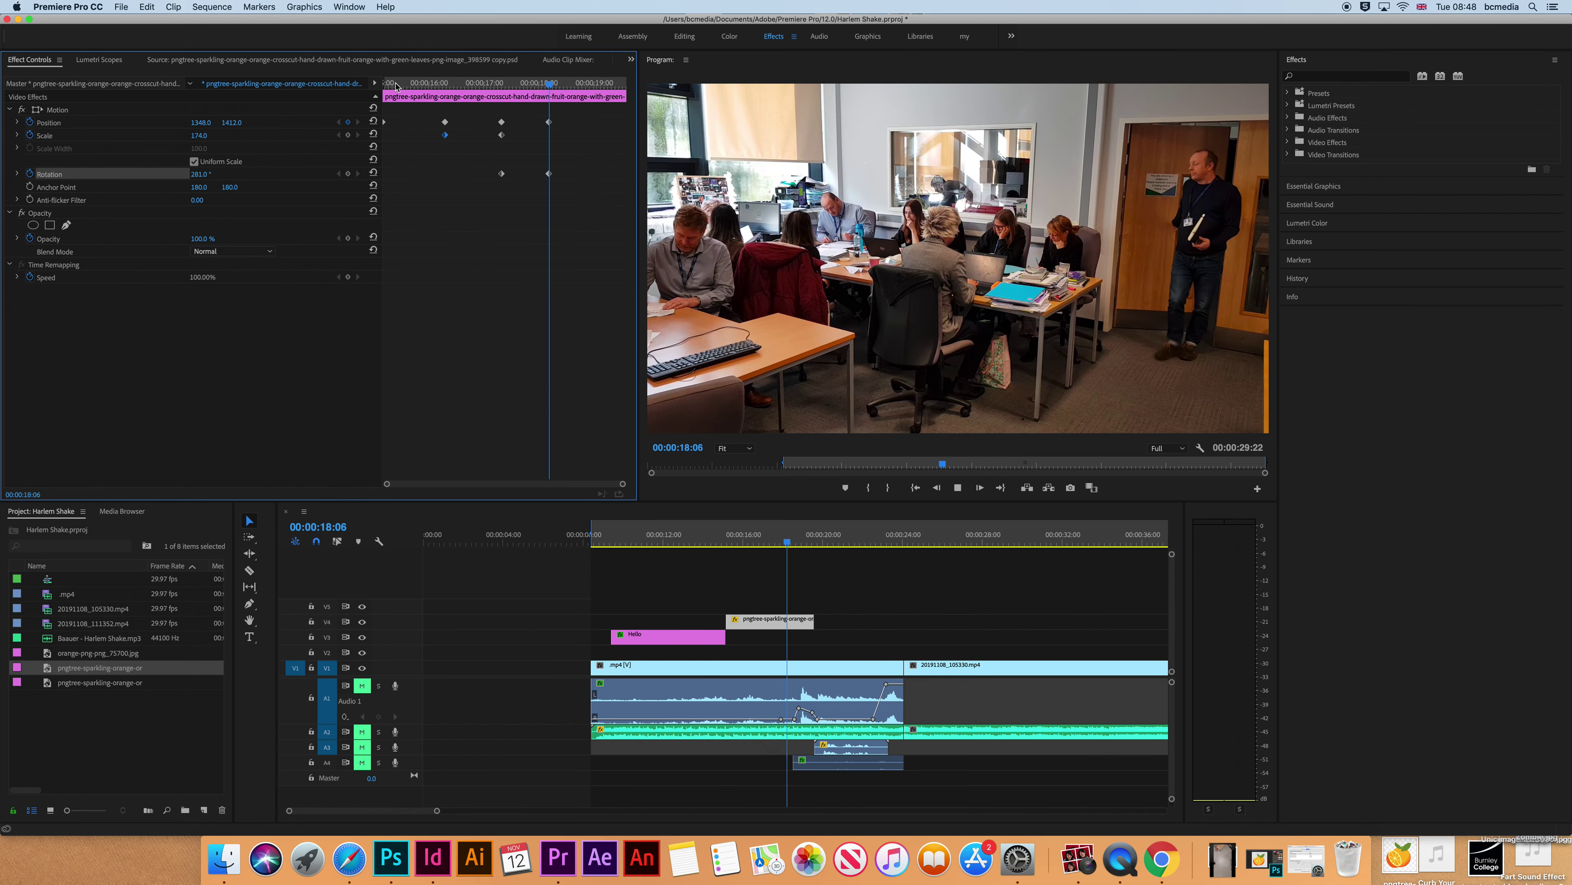
Stop playback, then start Position and Scale keyframing for the Hello title clip at 00:00:10:17.
key(space)
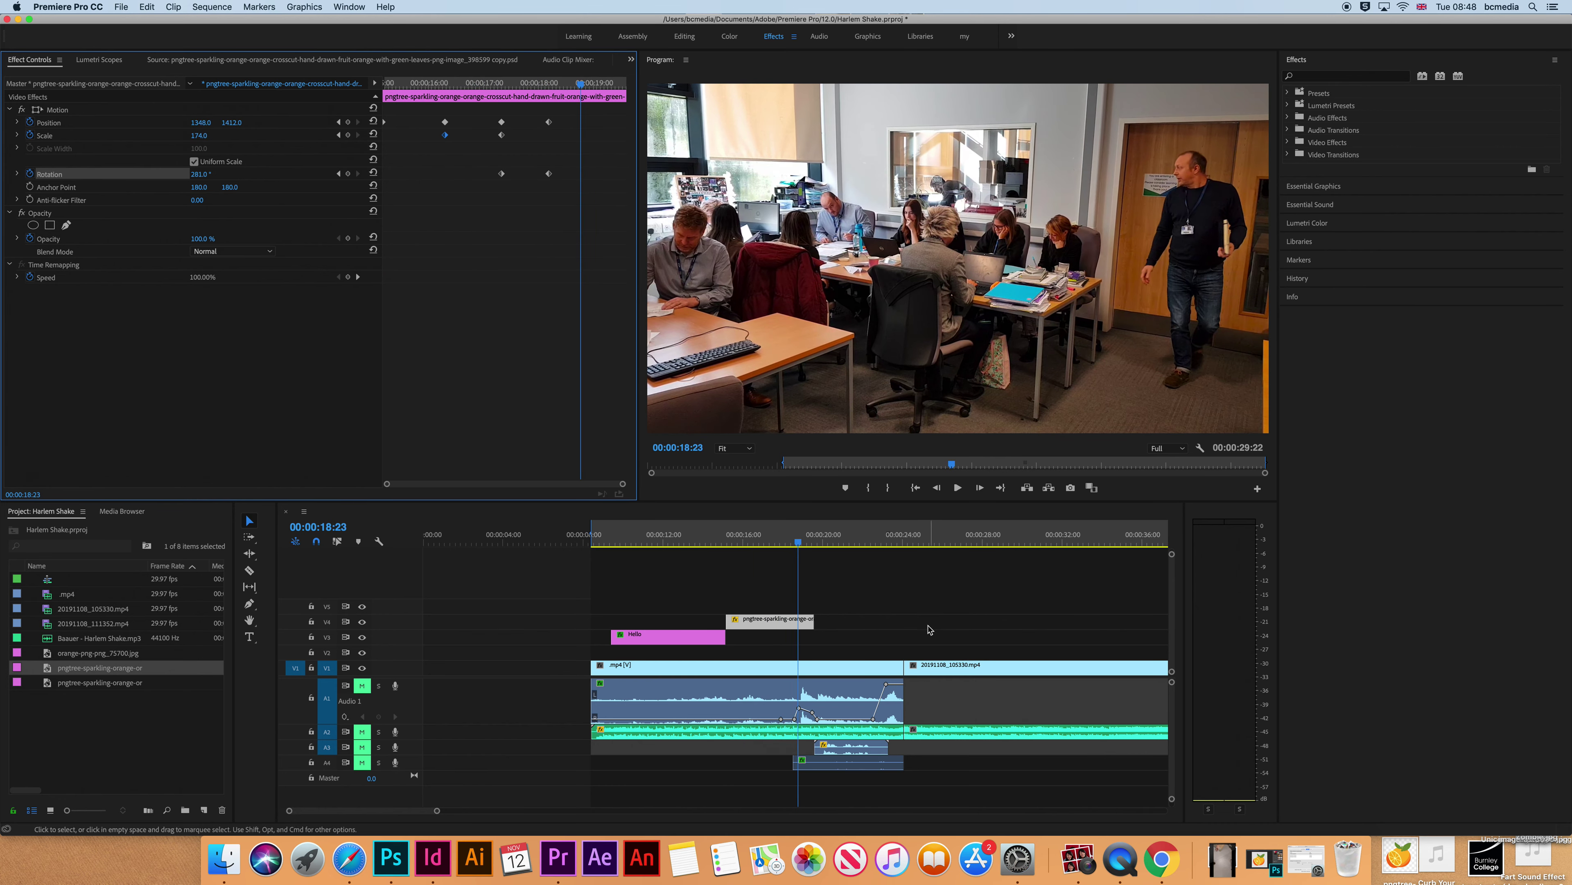
click(635, 536)
click(666, 638)
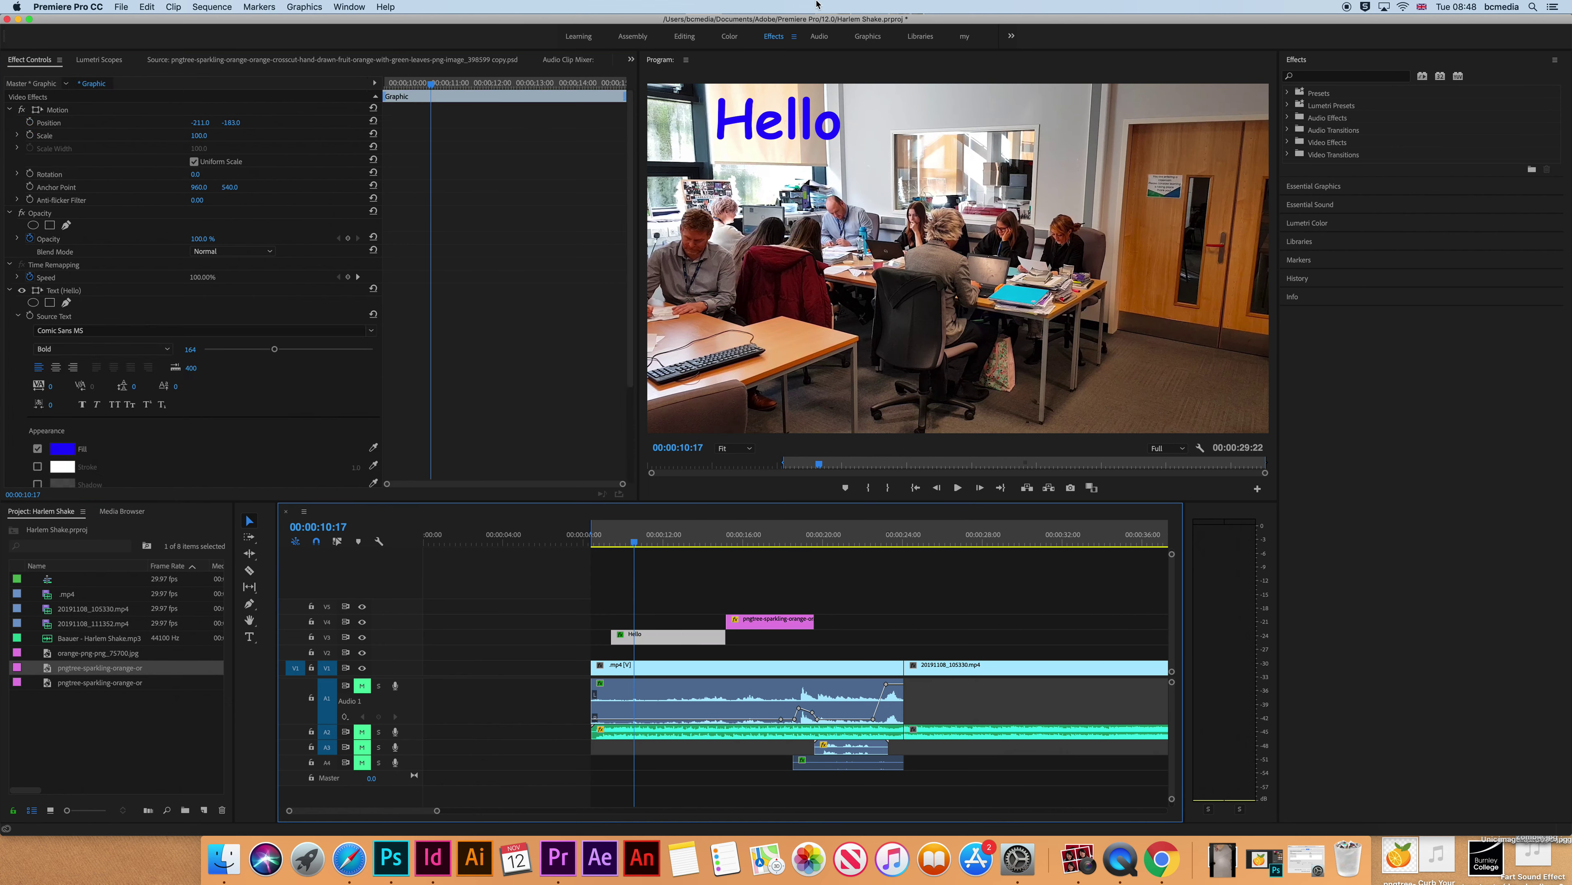
click(30, 122)
click(30, 135)
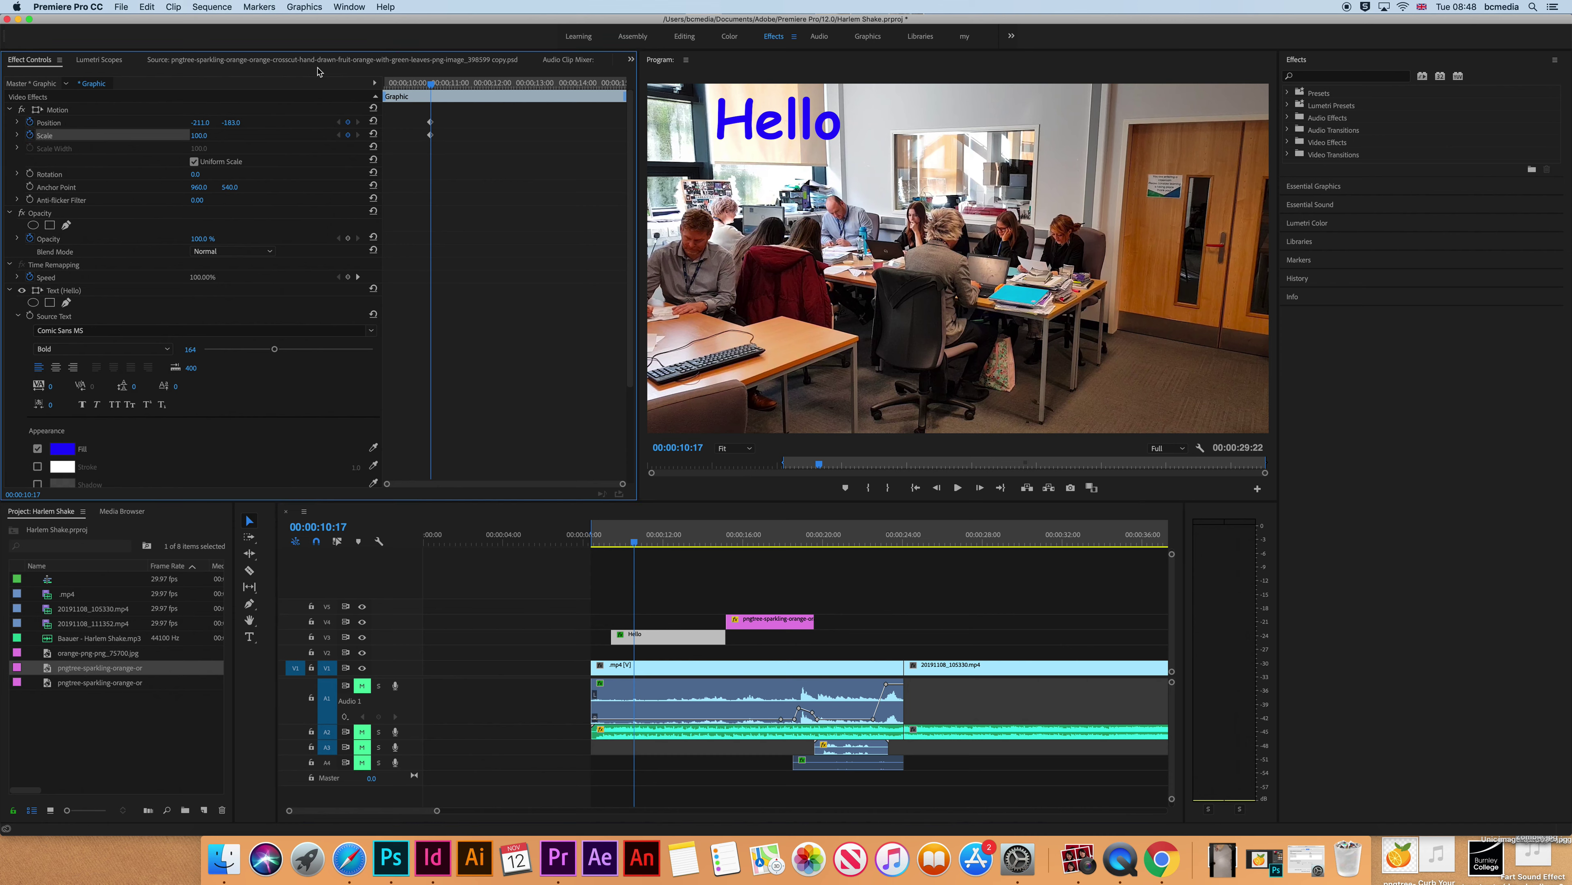
At 00:00:13:19, keyframe the Hello title's vertical position at 899 so it drops out of frame, and play back the motion.
drag(431, 84, 560, 84)
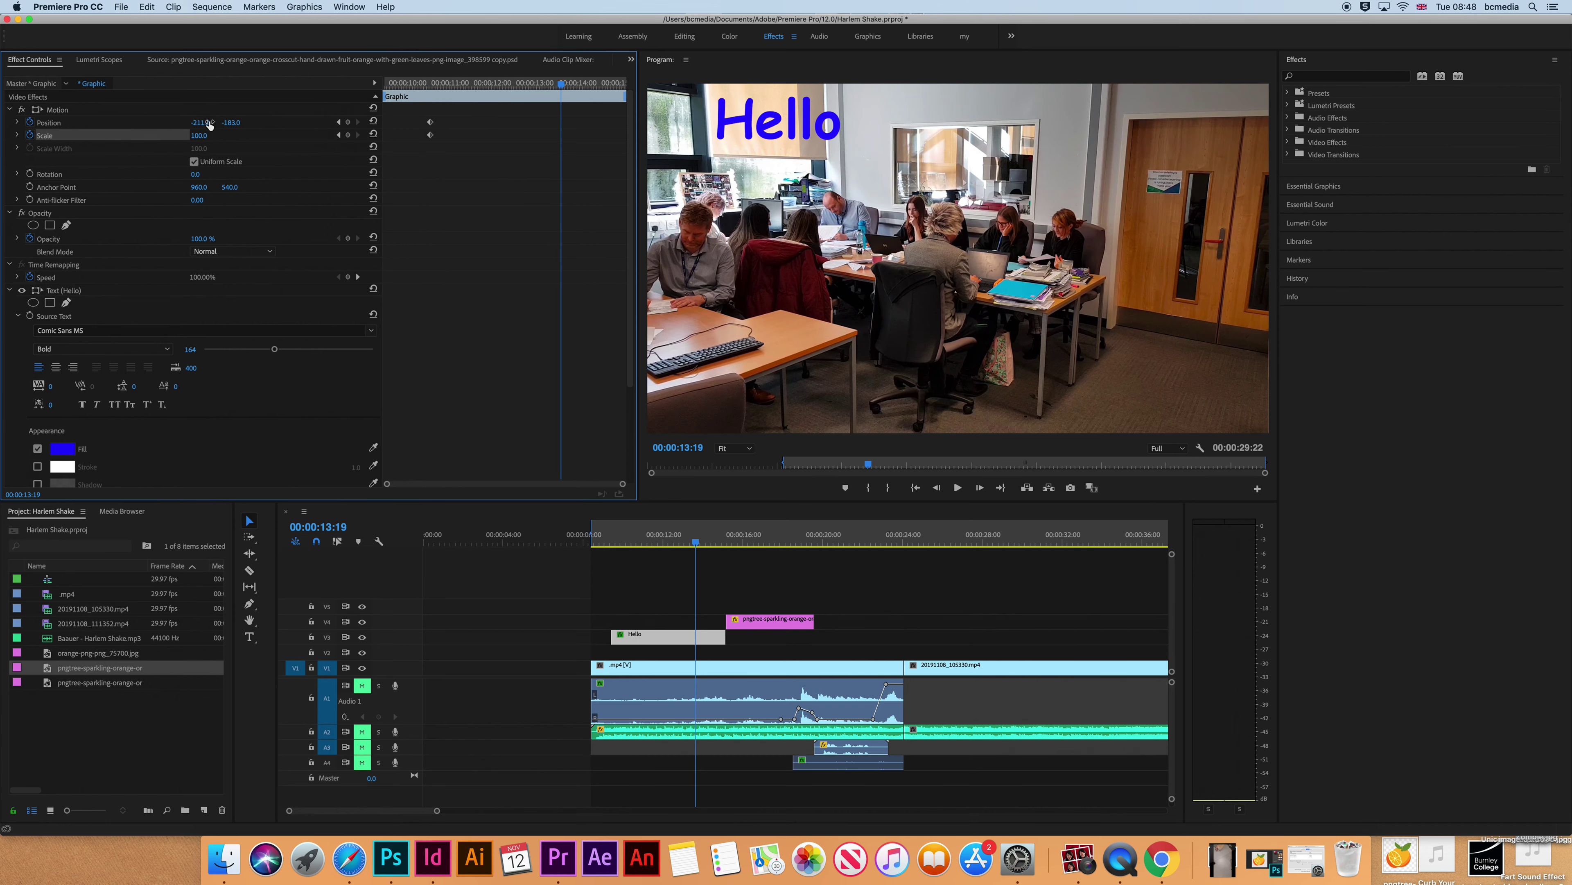
drag(231, 122, 559, 122)
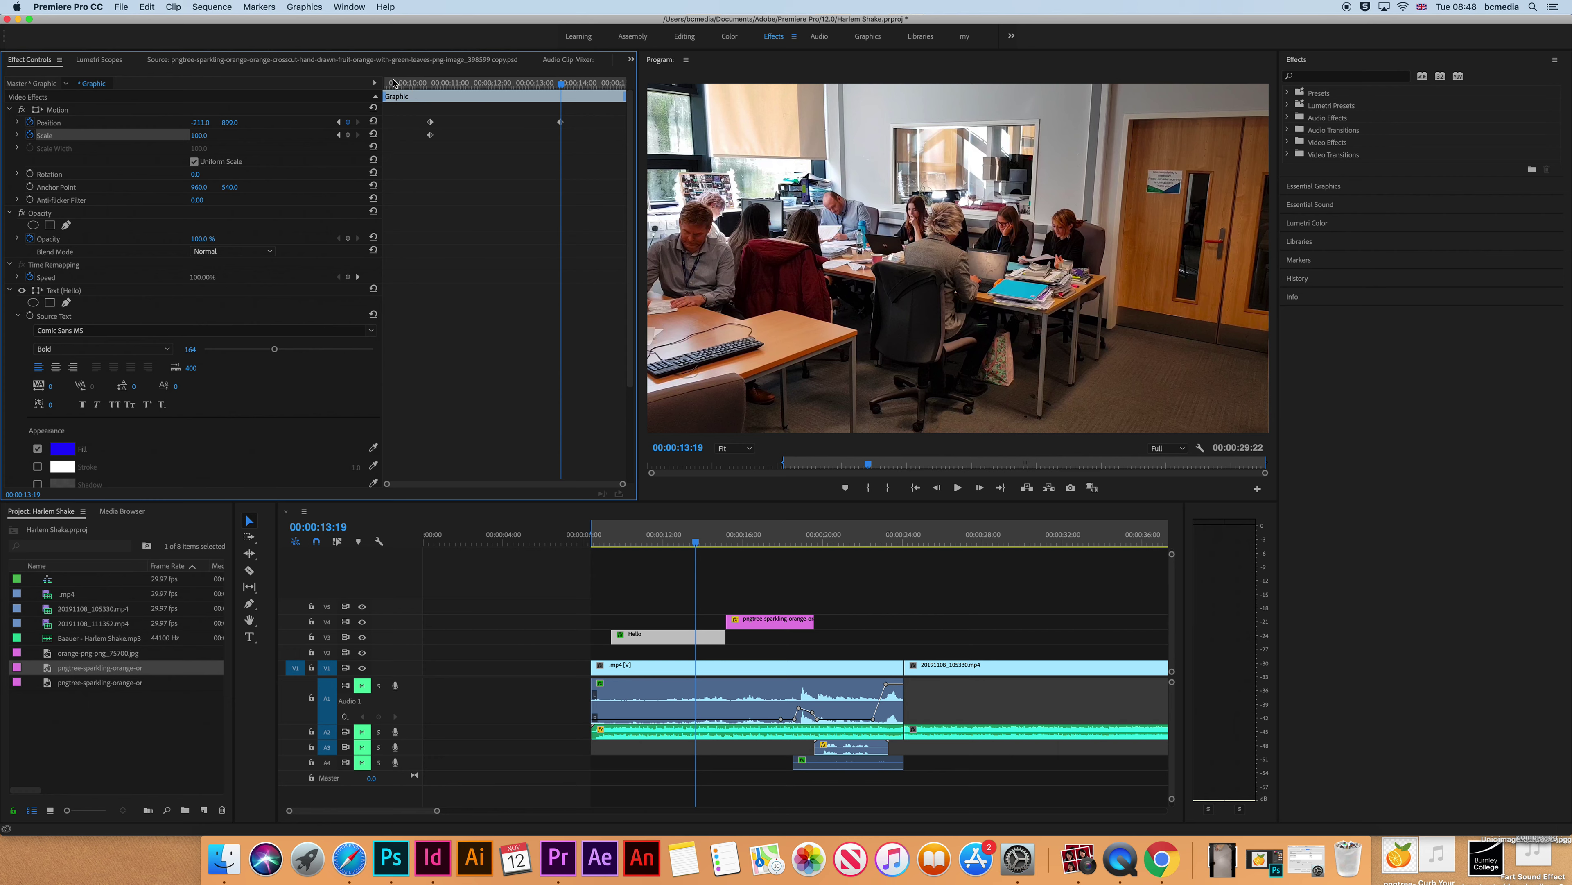
drag(393, 83, 384, 84)
key(space)
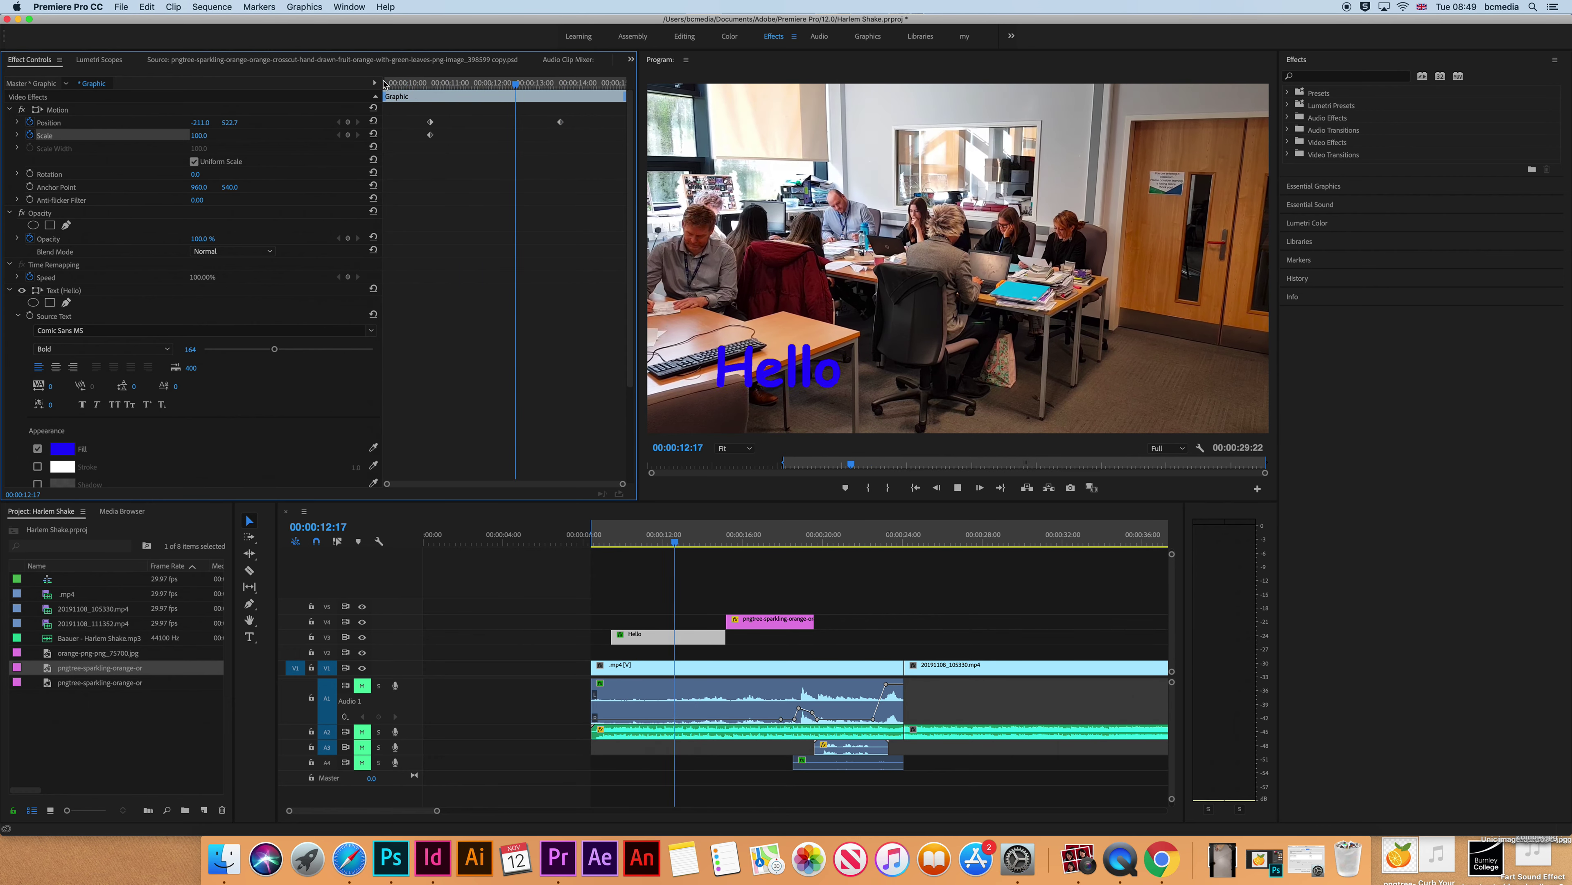
key(space)
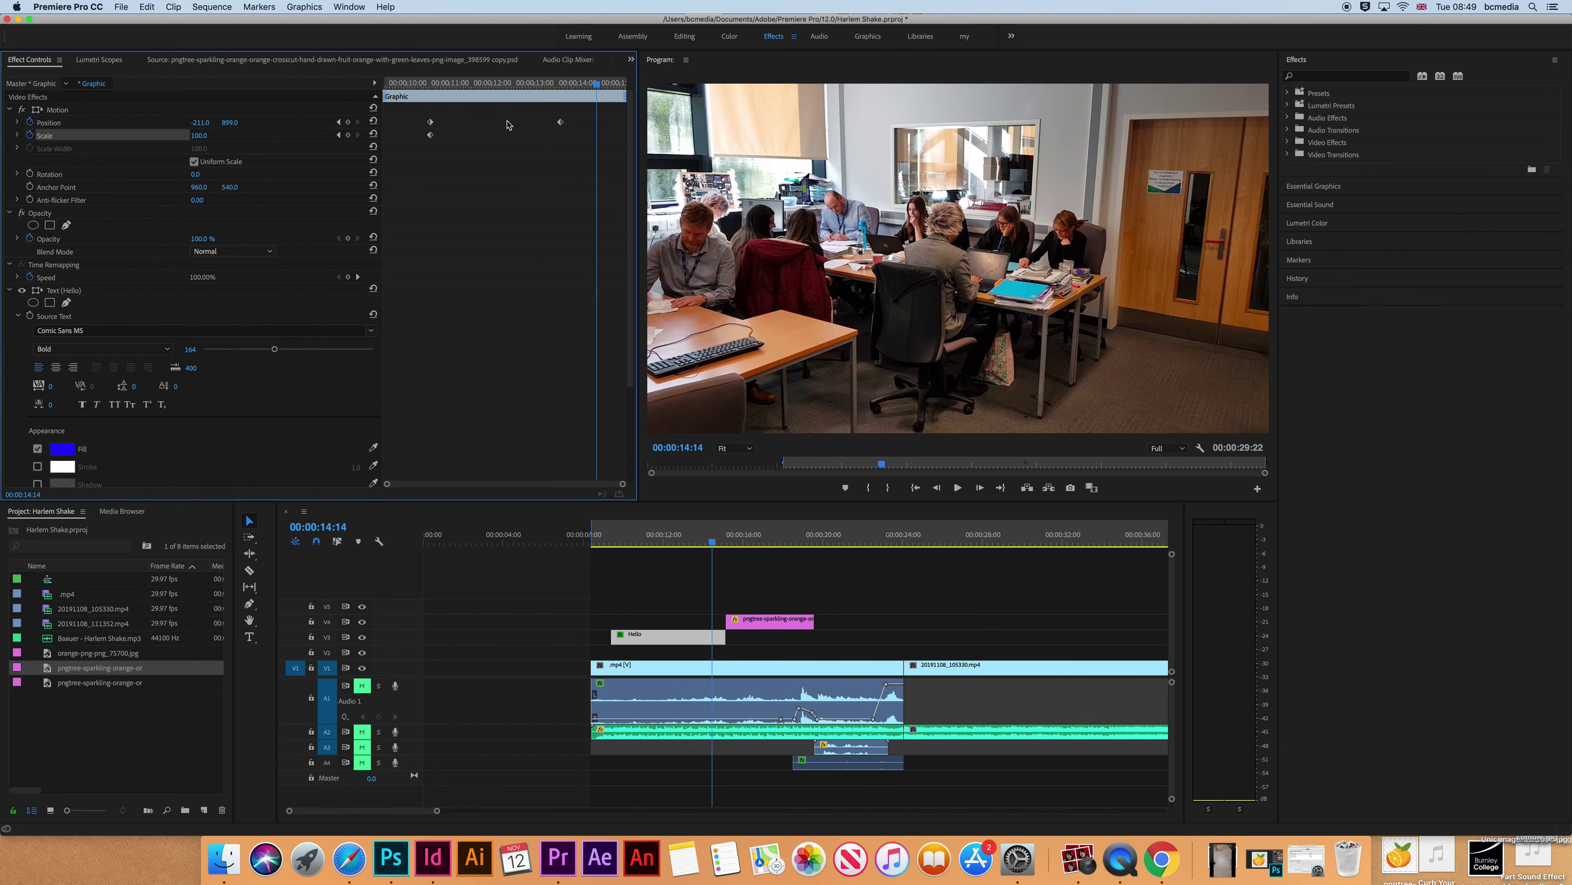
Move the Hello title's second Position keyframe much closer to the first to speed up the drop, and play back the motion.
drag(421, 80, 391, 83)
key(space)
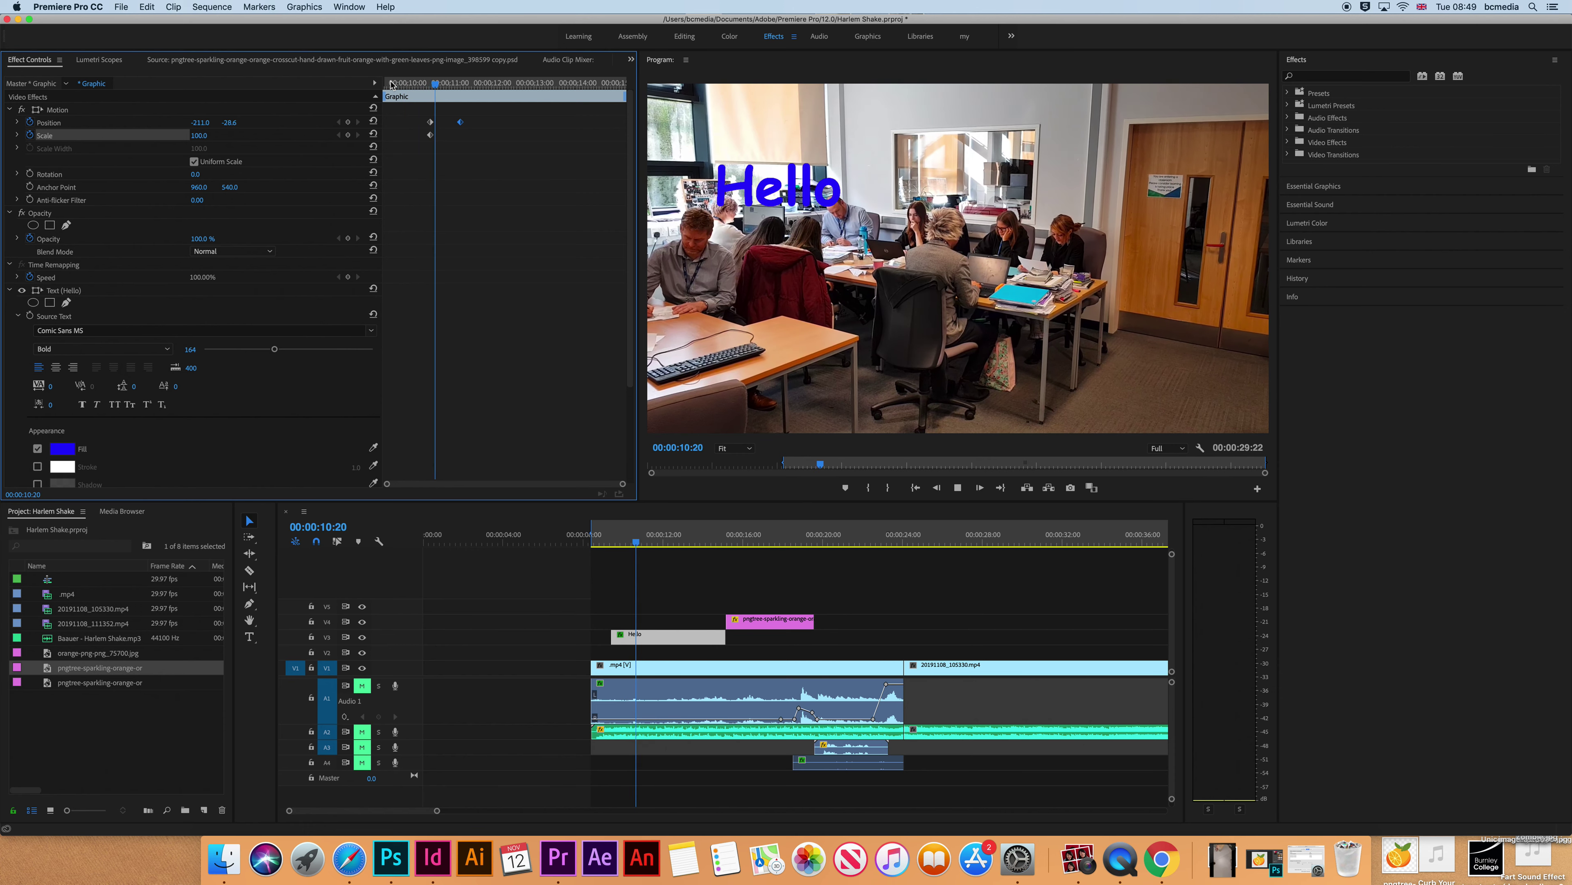
key(space)
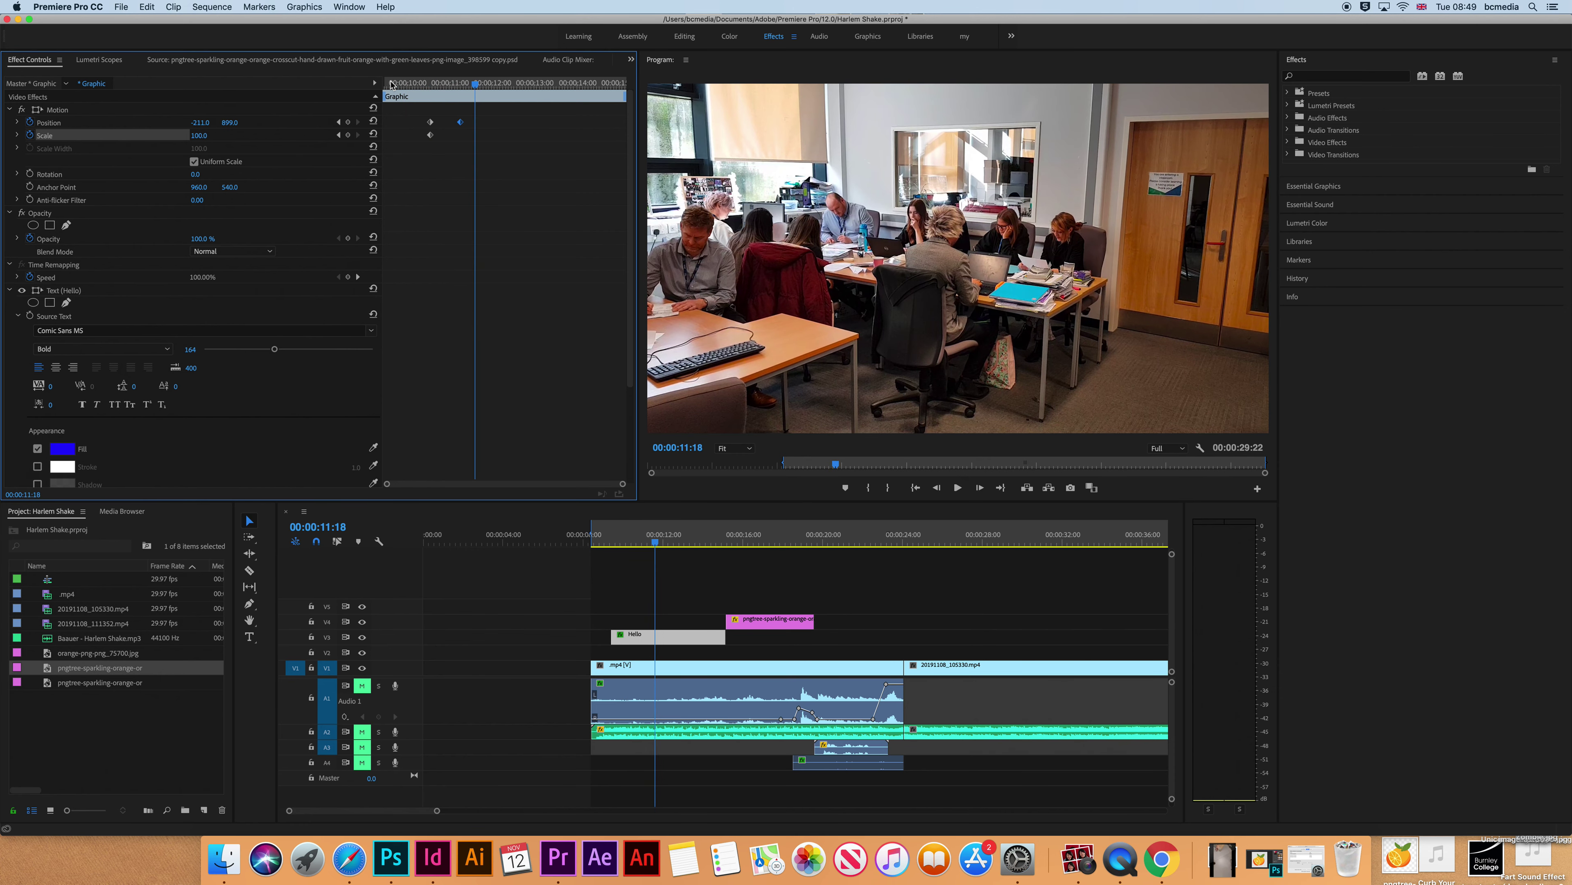